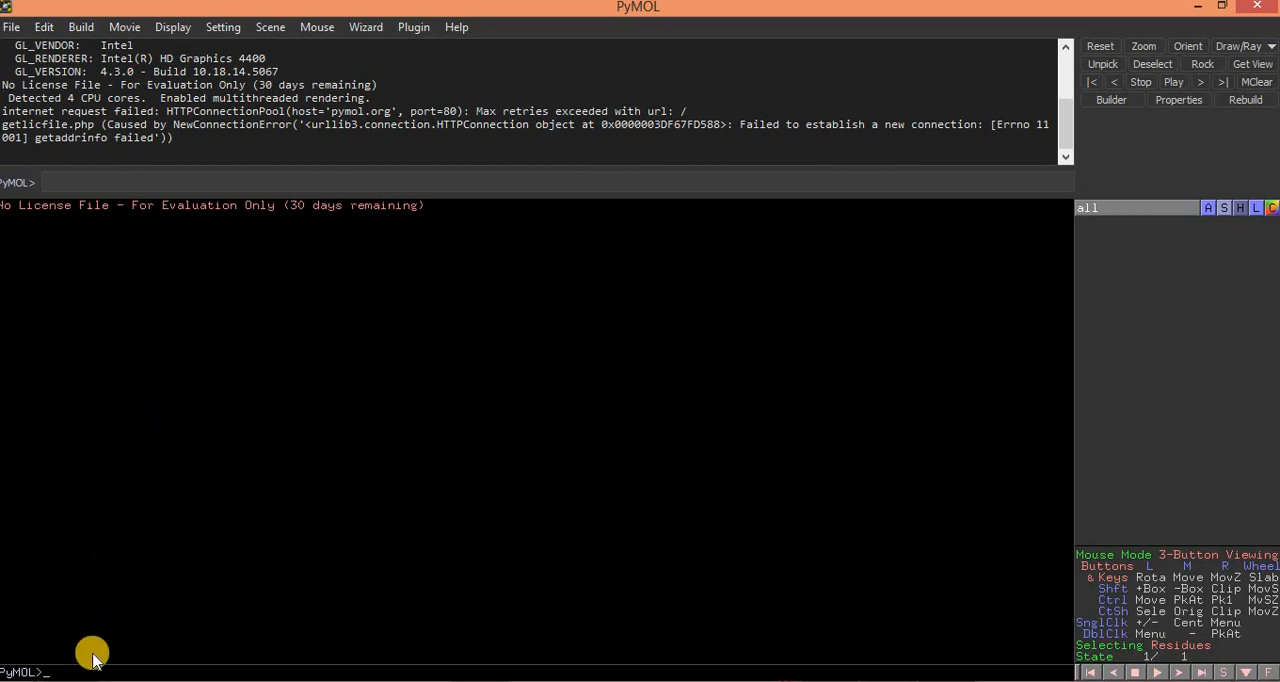
Step: Load ligand.sdf from the Ligand-Format-Conversions folder into the PyMOL viewer
{"action": "left_click", "coordinate": [86, 681]}
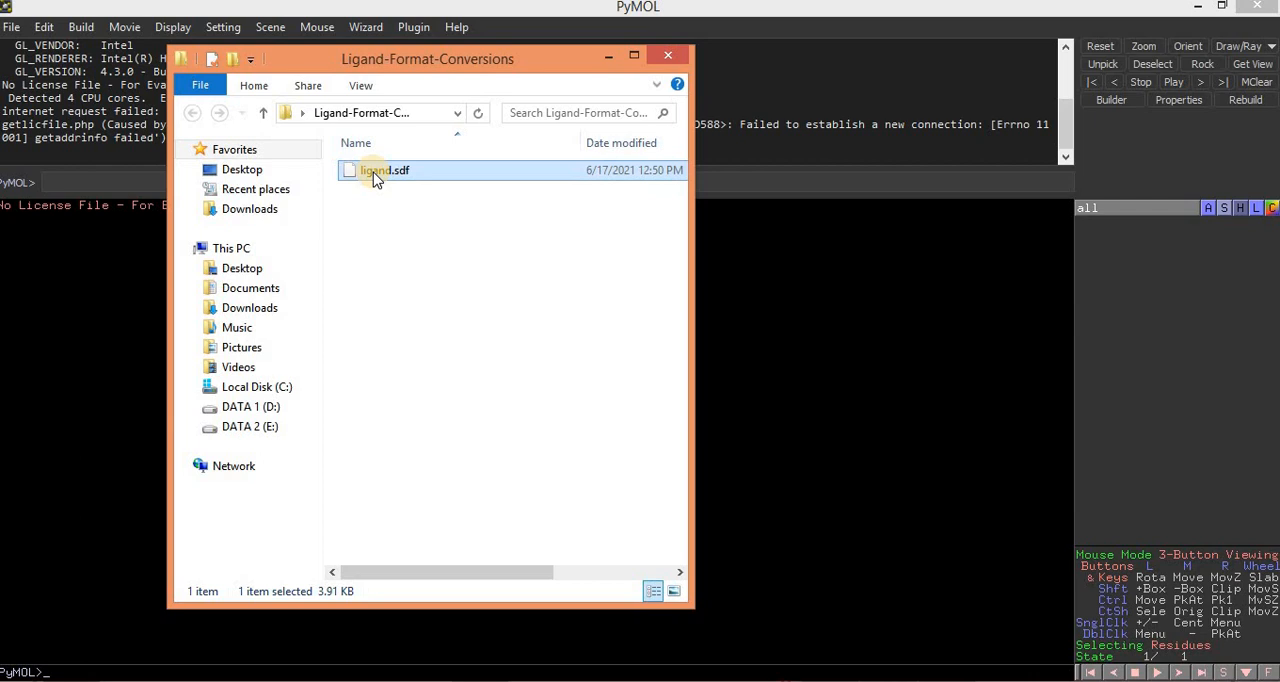
{"action": "left_click_drag", "start_coordinate": [373, 178], "coordinate": [903, 468]}
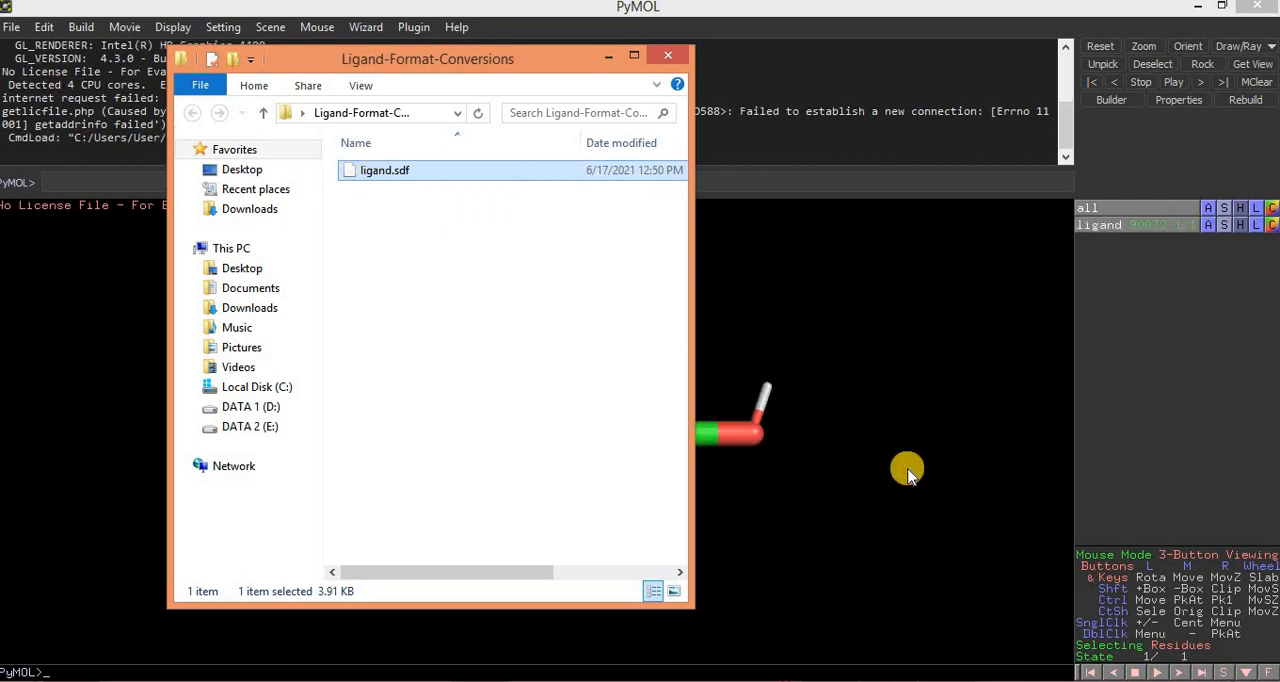
{"action": "left_click", "coordinate": [608, 56]}
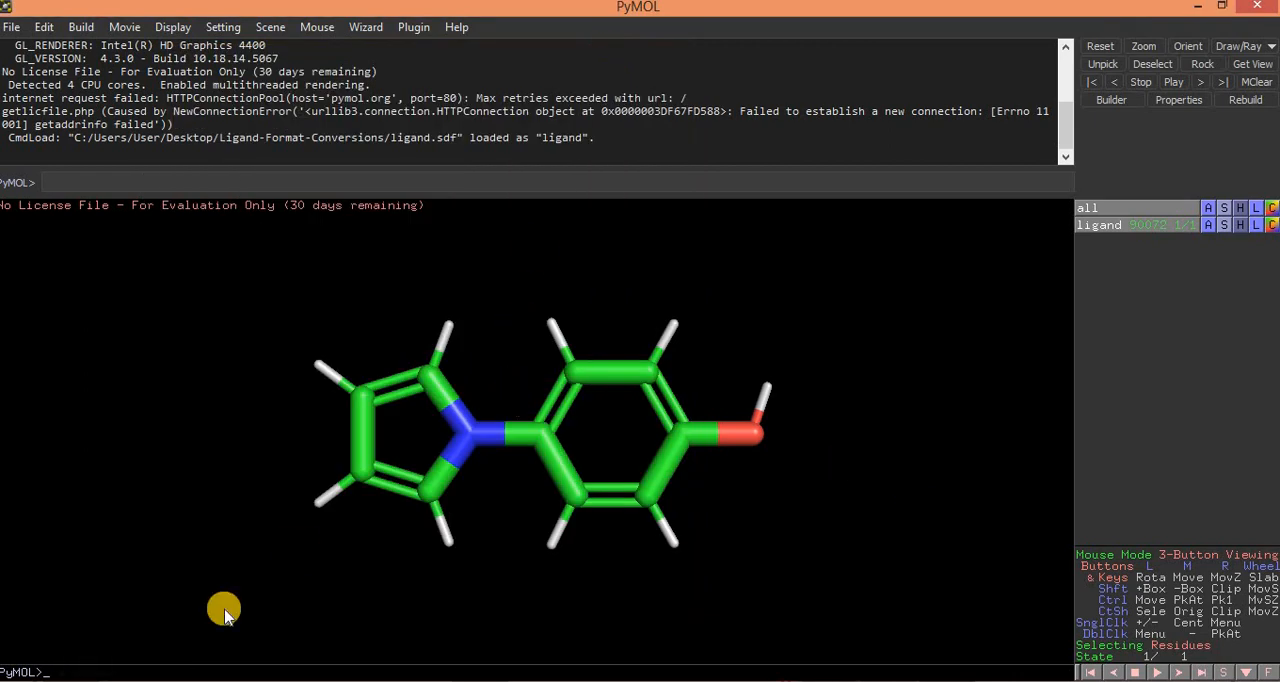
{"action": "left_click", "coordinate": [104, 681]}
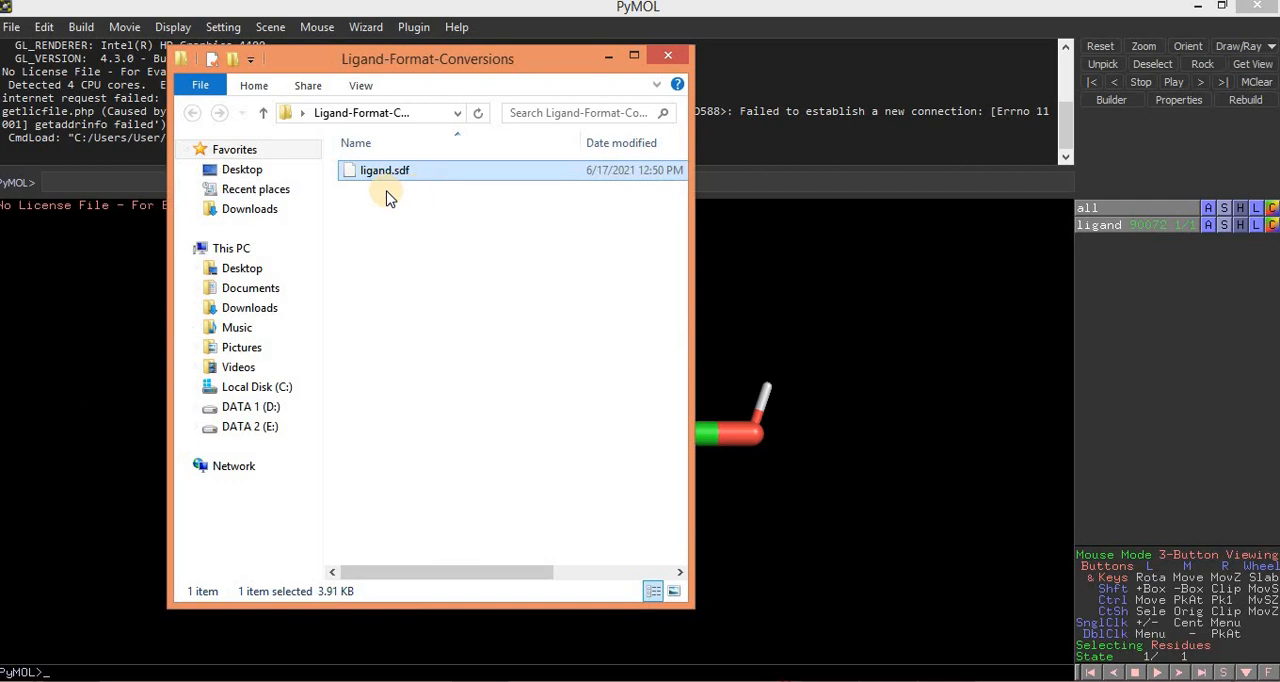
{"action": "left_click", "coordinate": [608, 56]}
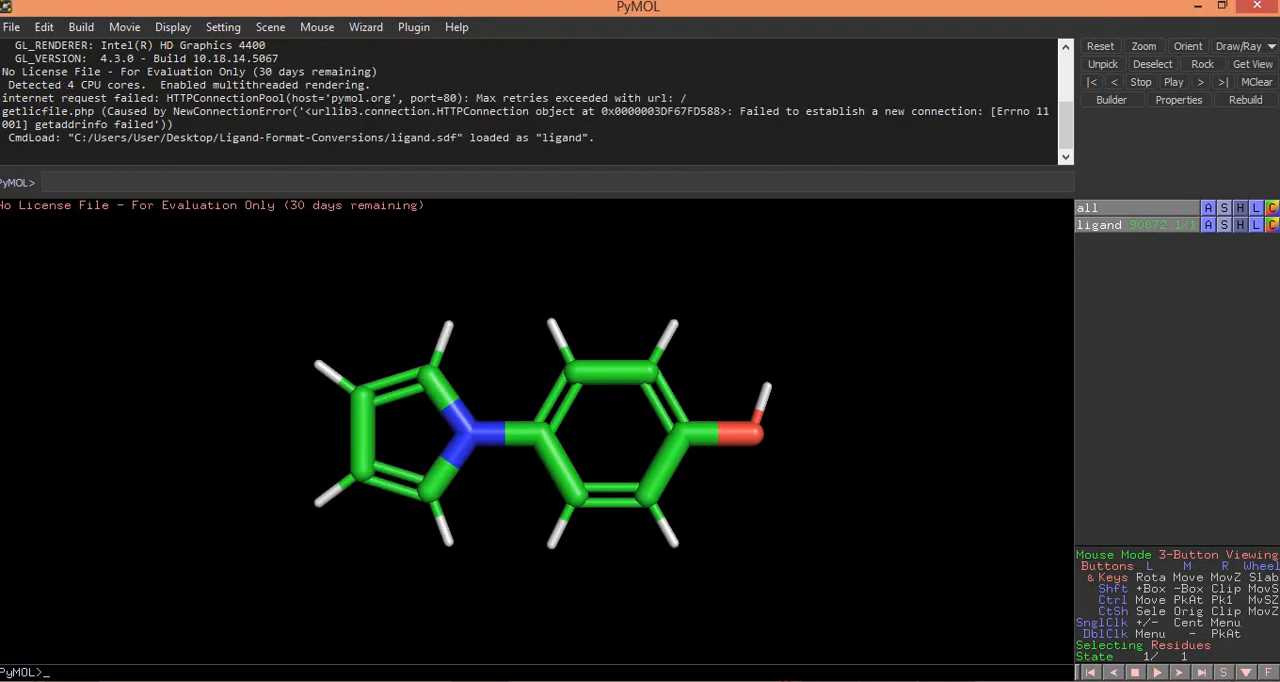
Step: Export the loaded molecule in PDB format as ligand1 to the Ligand-Format-Conversions folder and check the folder for the file
{"action": "left_click", "coordinate": [14, 27]}
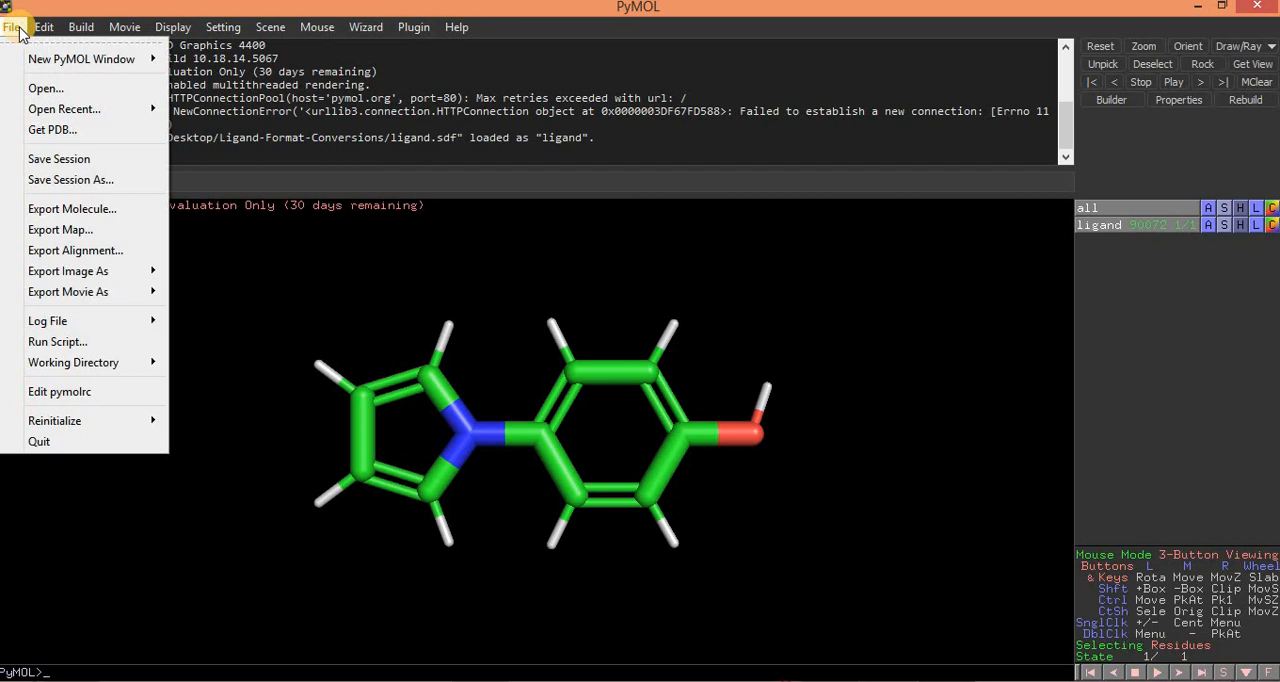
{"action": "left_click", "coordinate": [97, 212]}
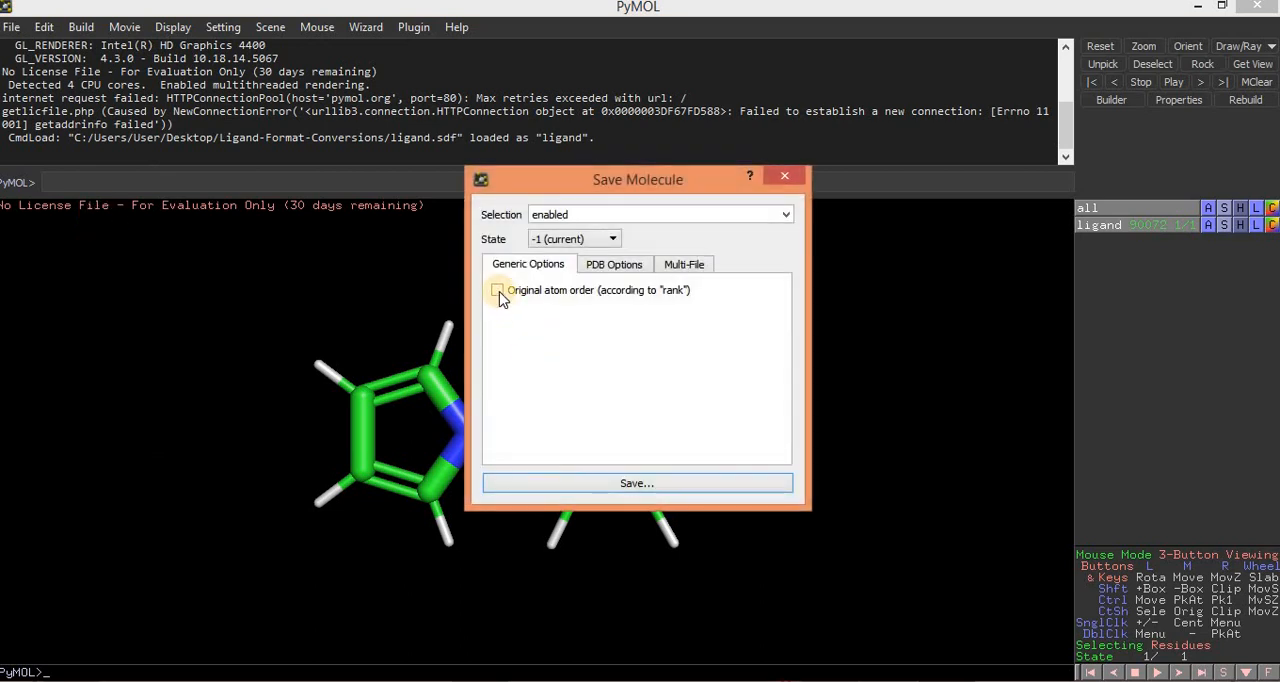
{"action": "left_click", "coordinate": [628, 268]}
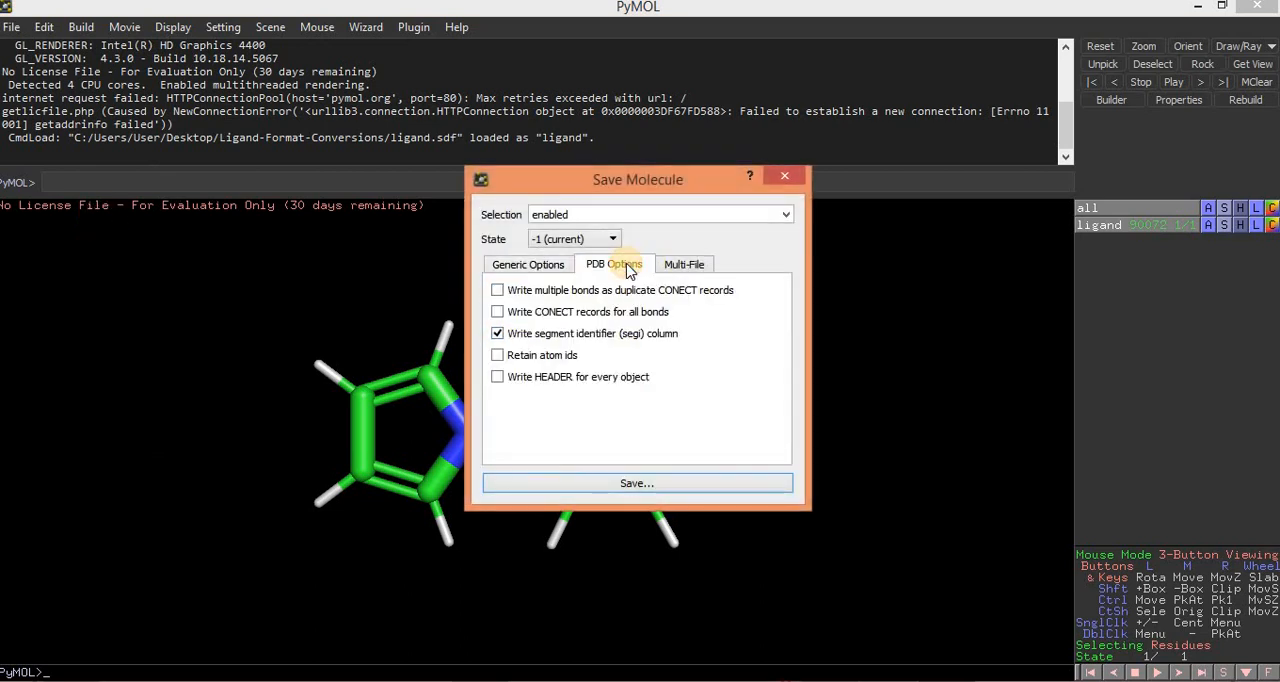
{"action": "left_click", "coordinate": [638, 484]}
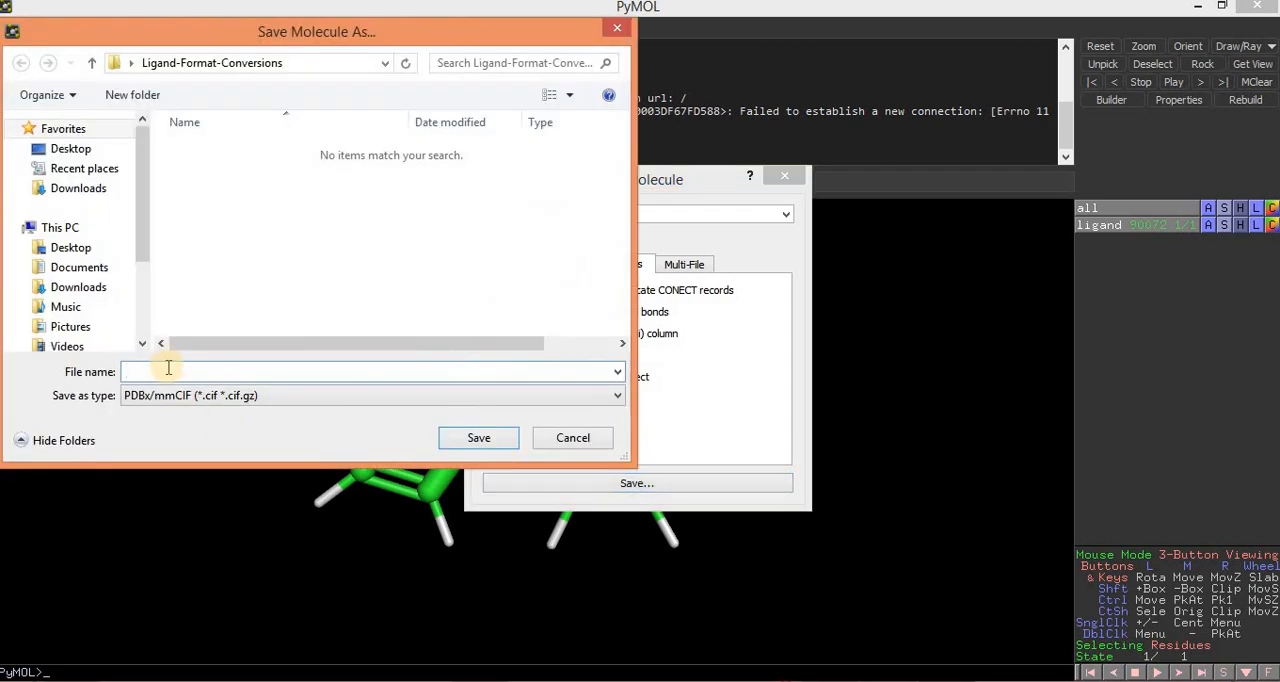
{"action": "type", "text": "ligan"}
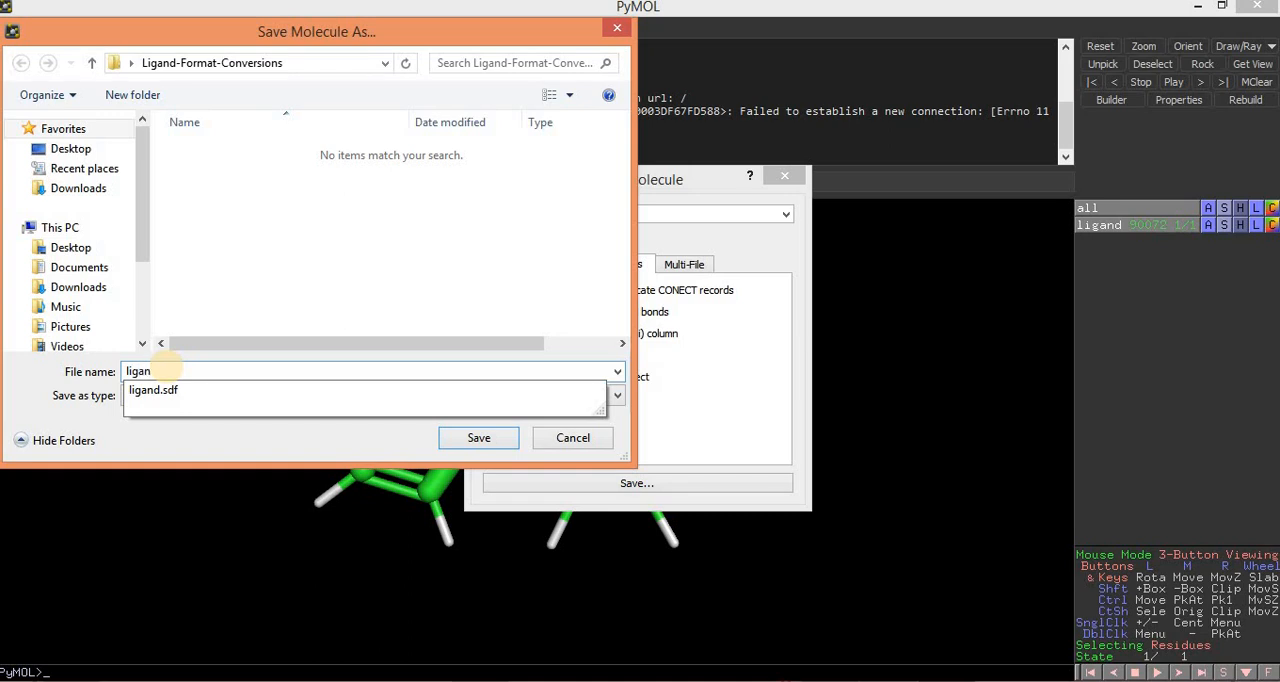
{"action": "type", "text": "d1.pdb"}
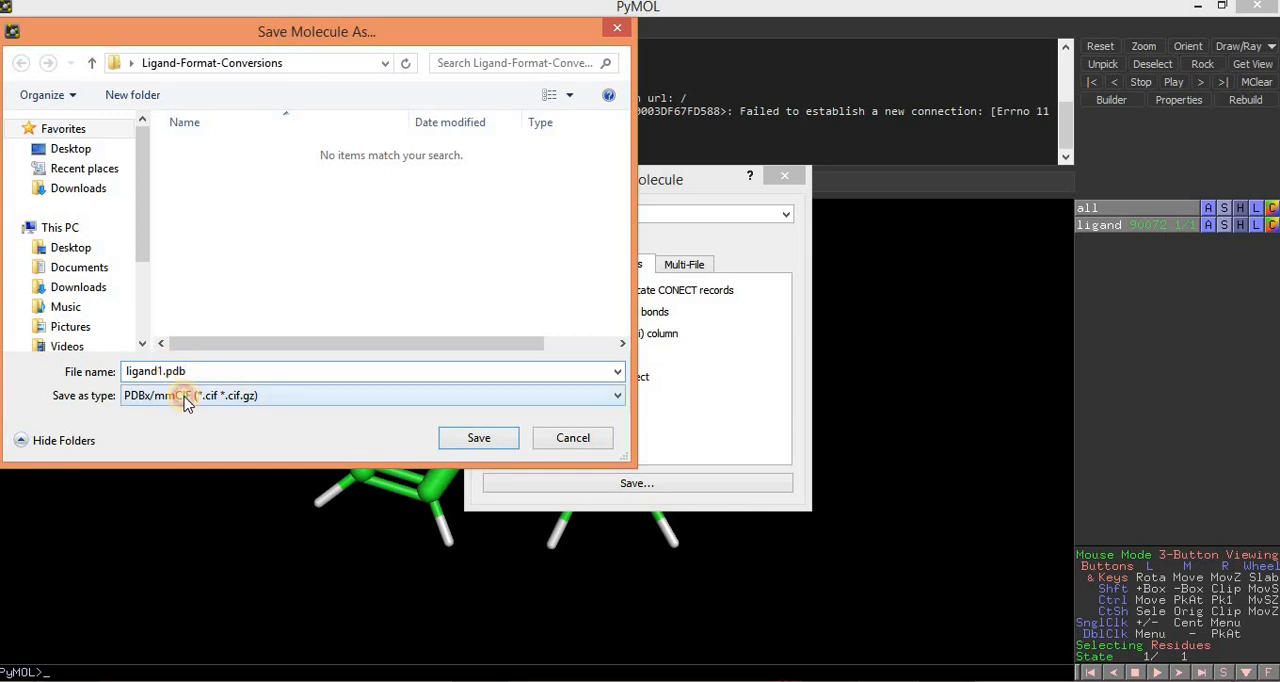
{"action": "left_click", "coordinate": [185, 398]}
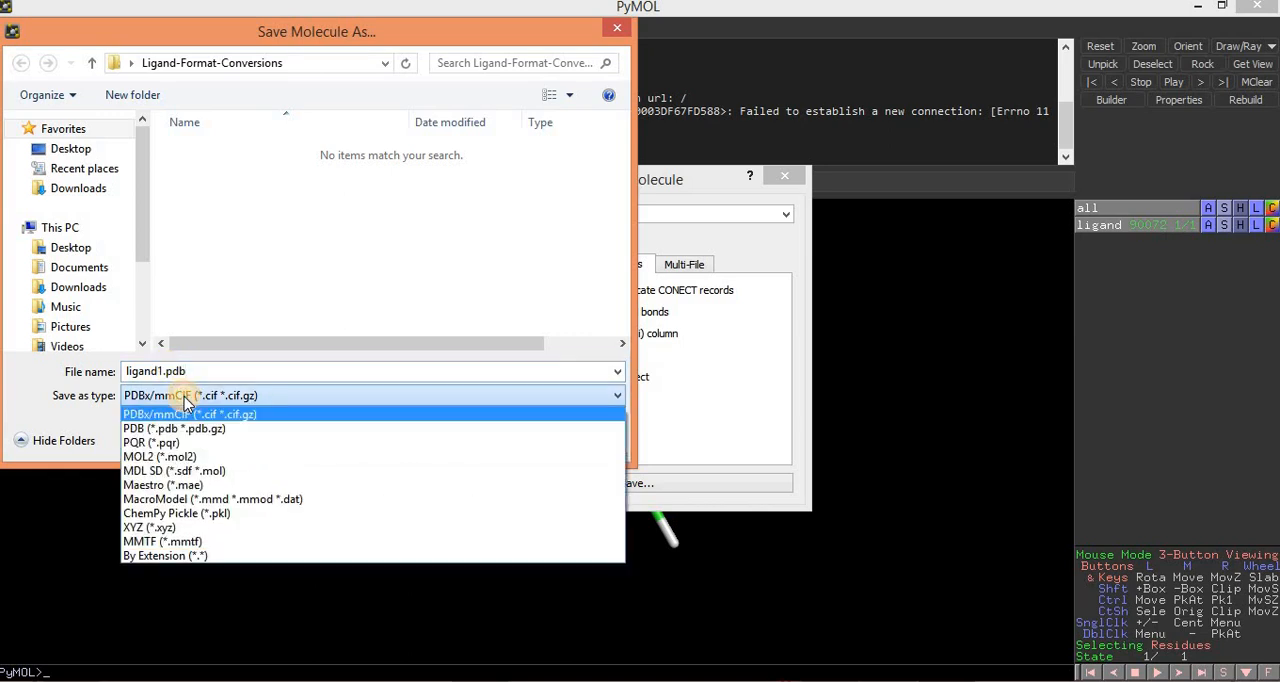
{"action": "left_click", "coordinate": [173, 430]}
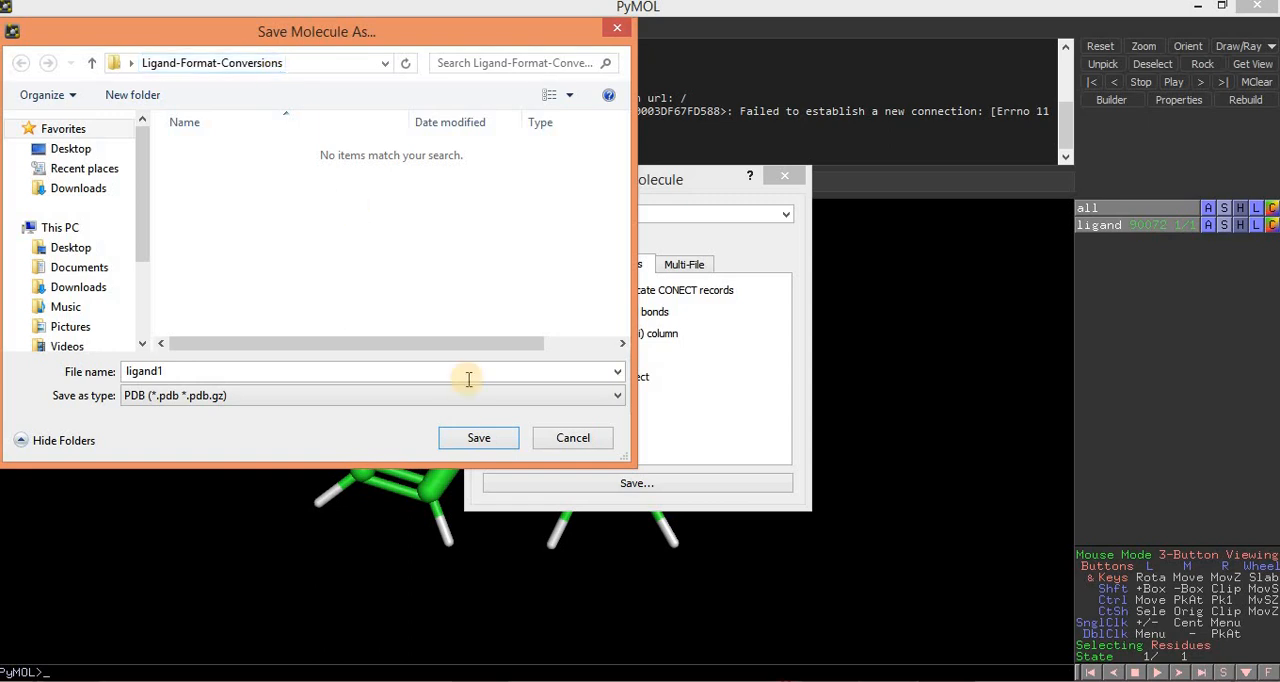
{"action": "left_click", "coordinate": [478, 437]}
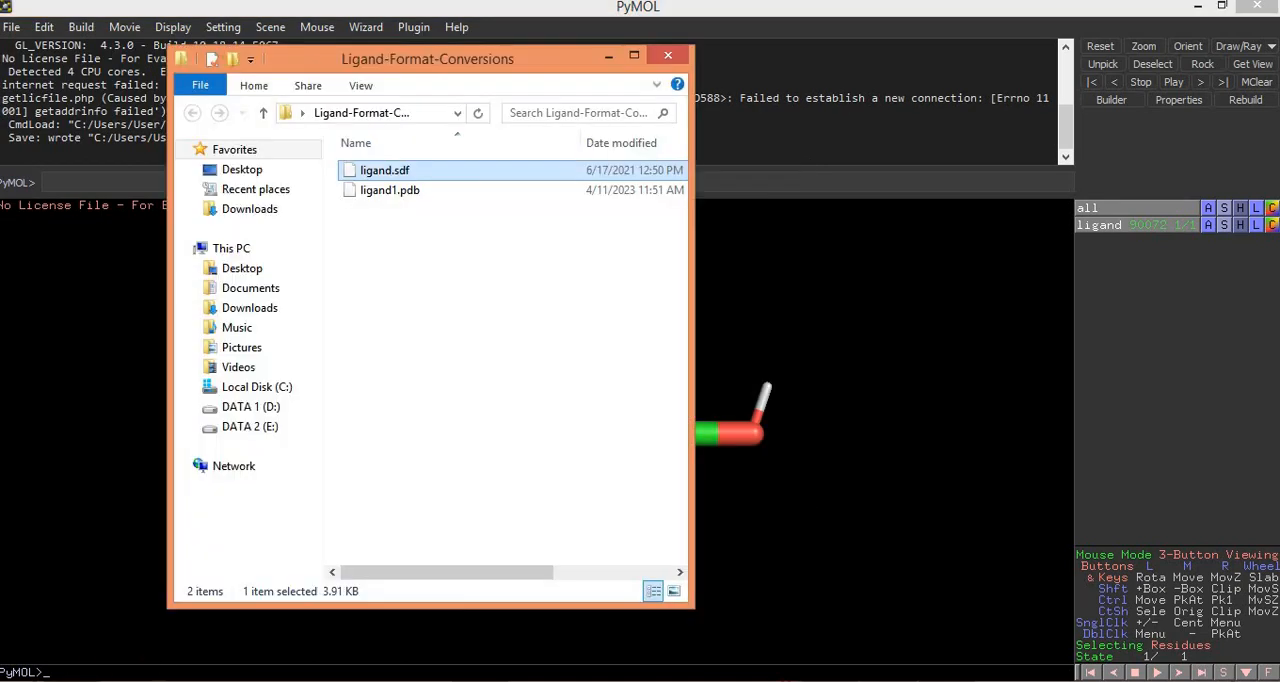
{"action": "left_click", "coordinate": [418, 176]}
{"action": "left_click", "coordinate": [634, 55]}
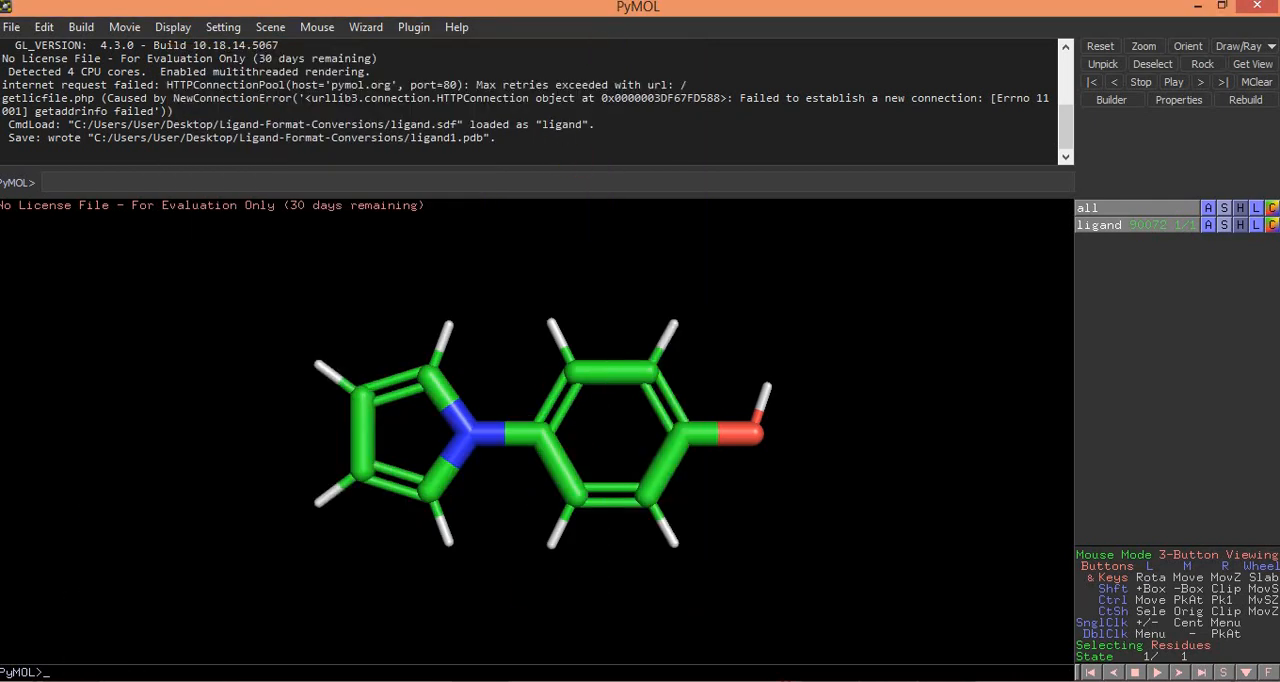
Step: Switch to Discovery Studio Visualizer and load ligand.sdf from the Ligand-Format-Conversions folder
{"action": "mouse_move", "coordinate": [829, 676]}
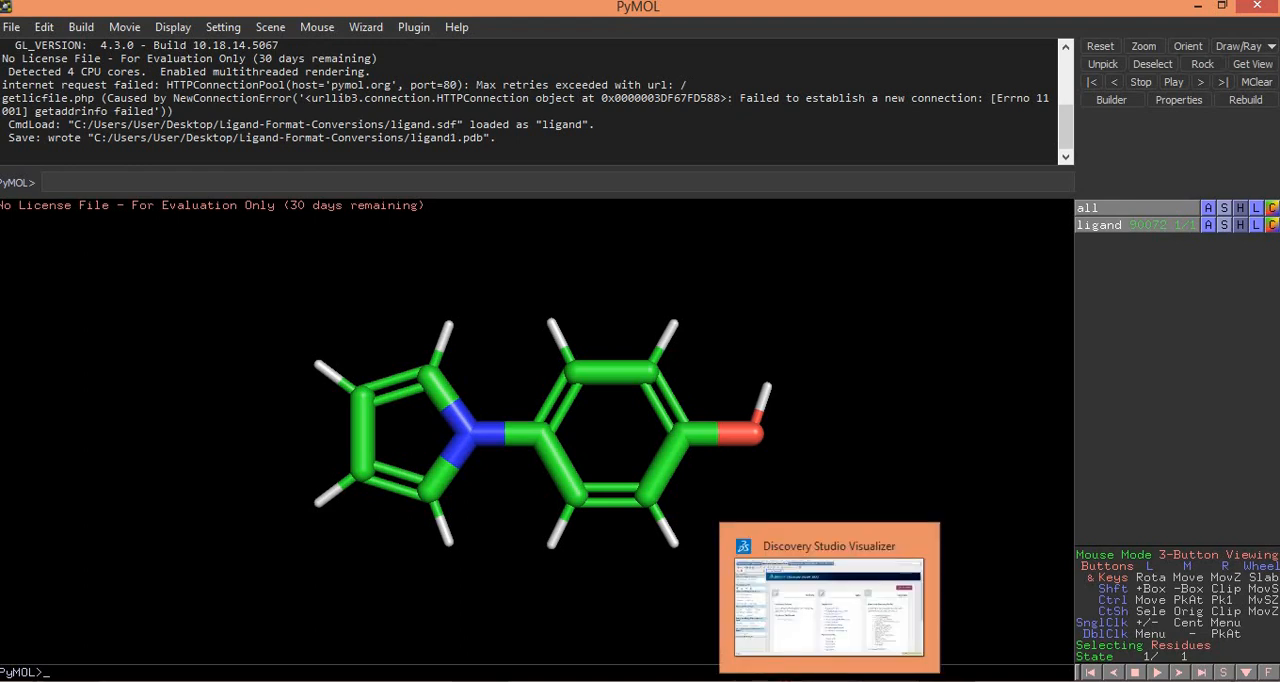
{"action": "left_click", "coordinate": [829, 676]}
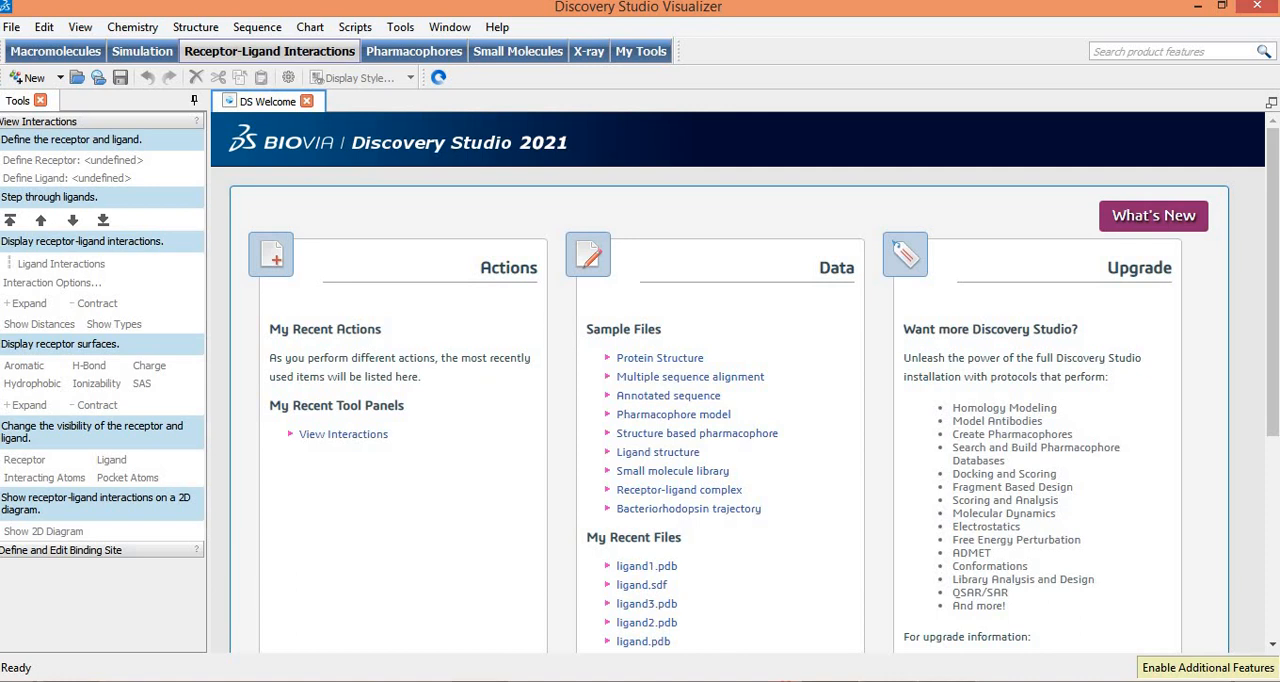
{"action": "left_click", "coordinate": [374, 679]}
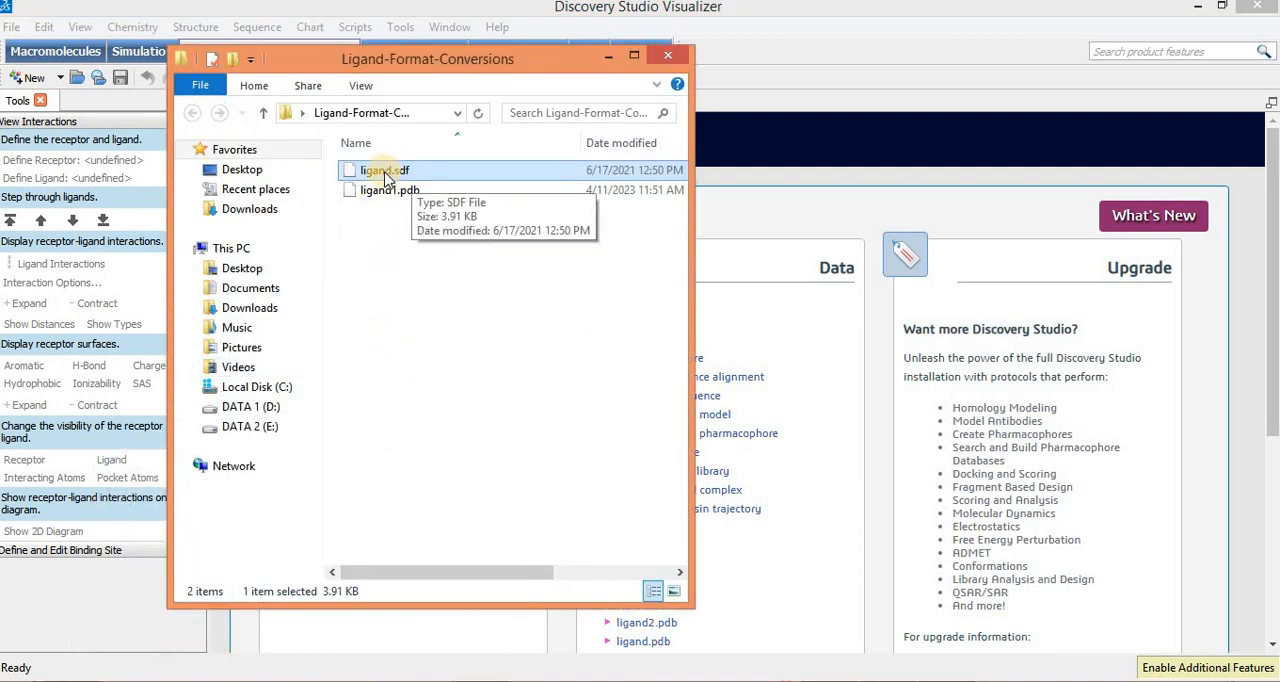
{"action": "left_click_drag", "start_coordinate": [385, 175], "coordinate": [809, 463]}
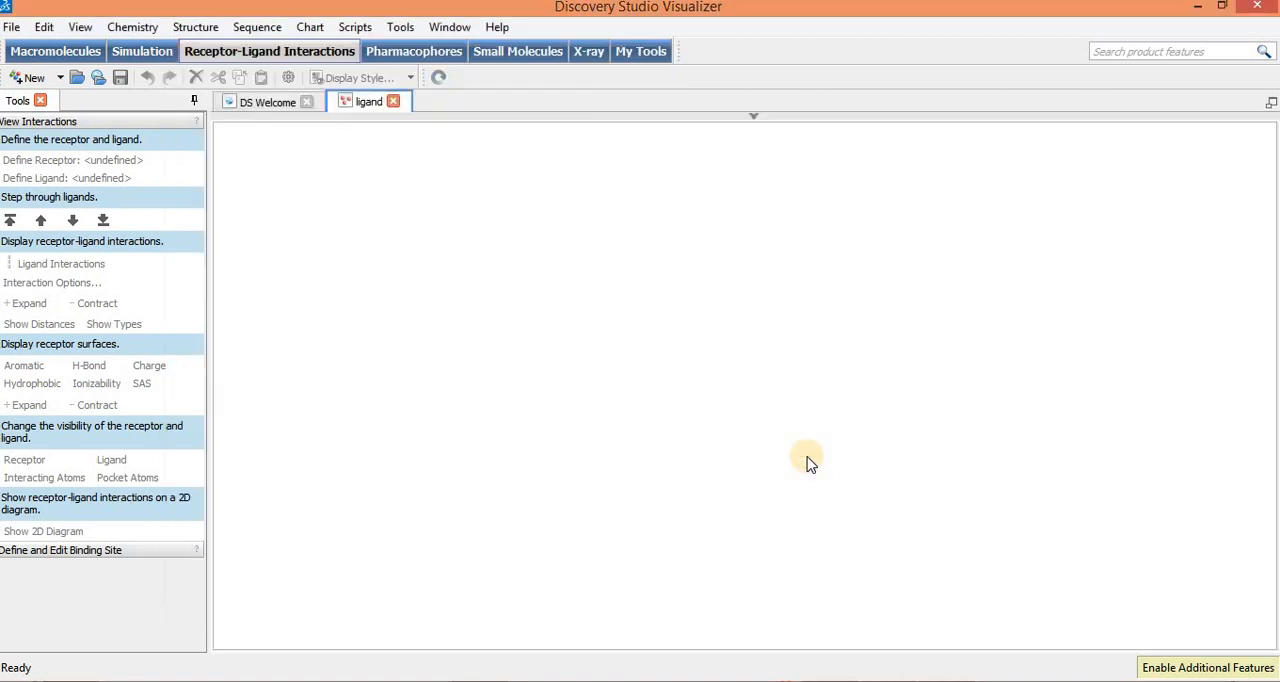
{"action": "left_click", "coordinate": [754, 120]}
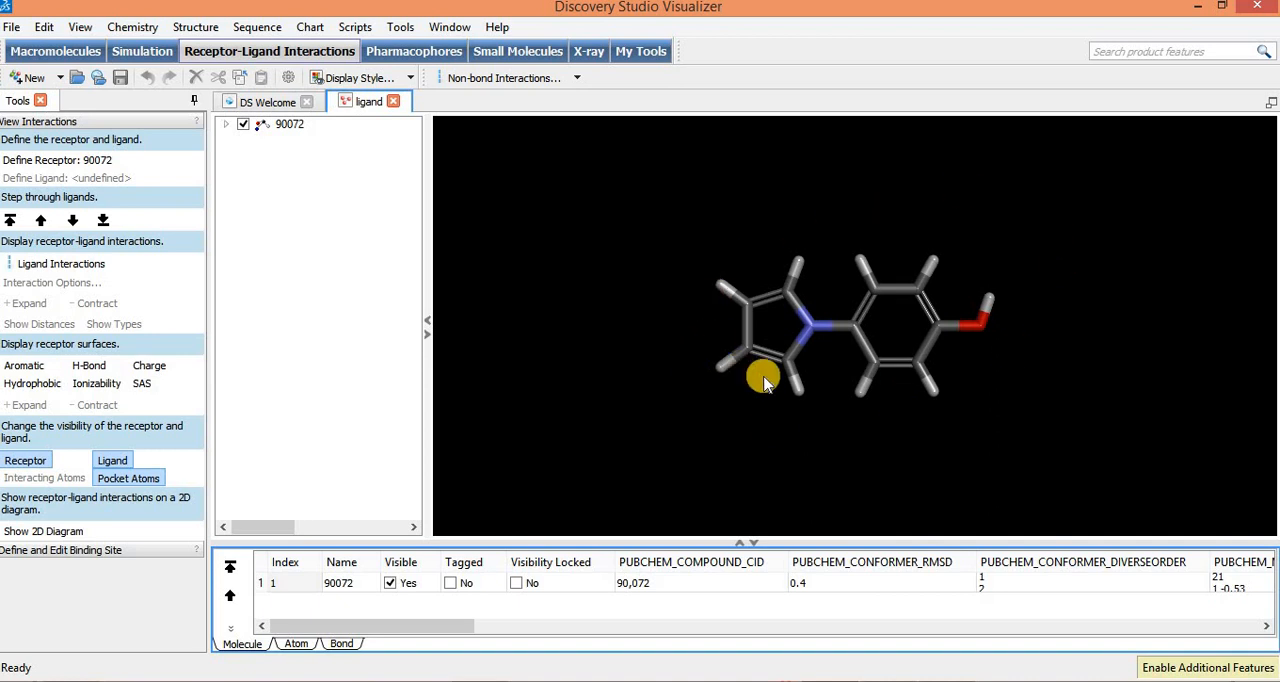
Step: Save the ligand as a Protein Data Bank file named ligand2 in Ligand-Format-Conversions and check the folder for it
{"action": "left_click", "coordinate": [11, 28]}
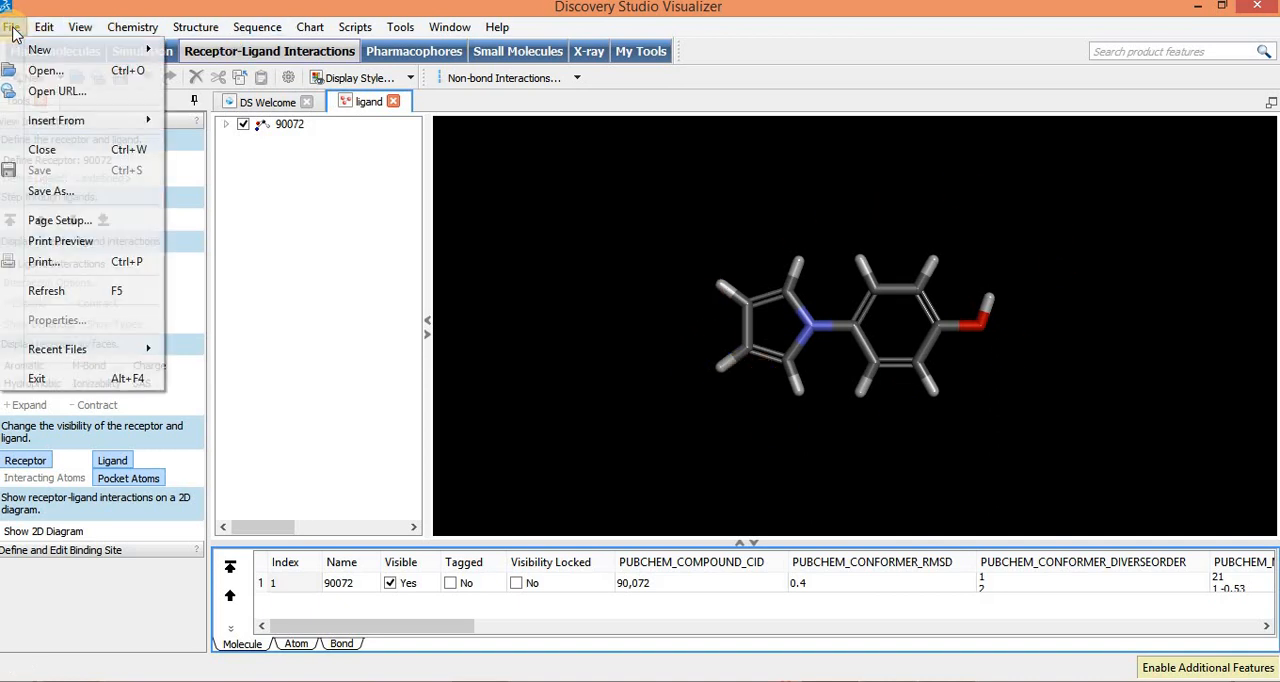
{"action": "left_click", "coordinate": [55, 191]}
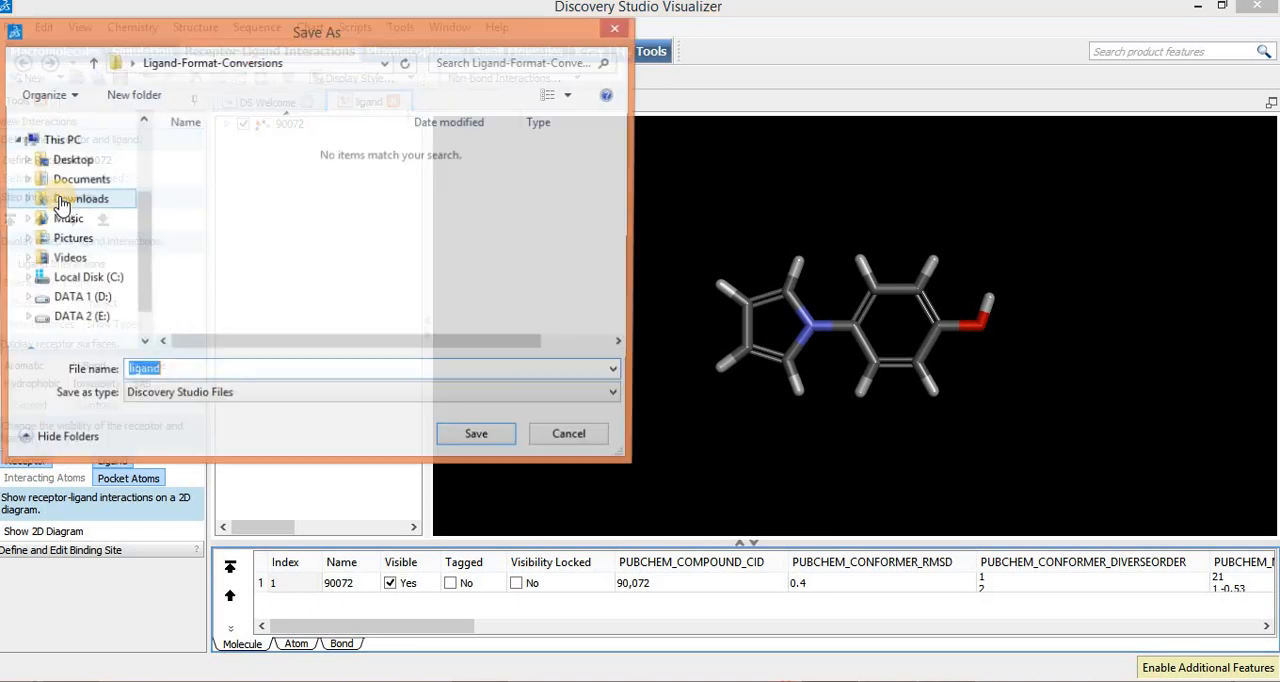
{"action": "left_click", "coordinate": [199, 397]}
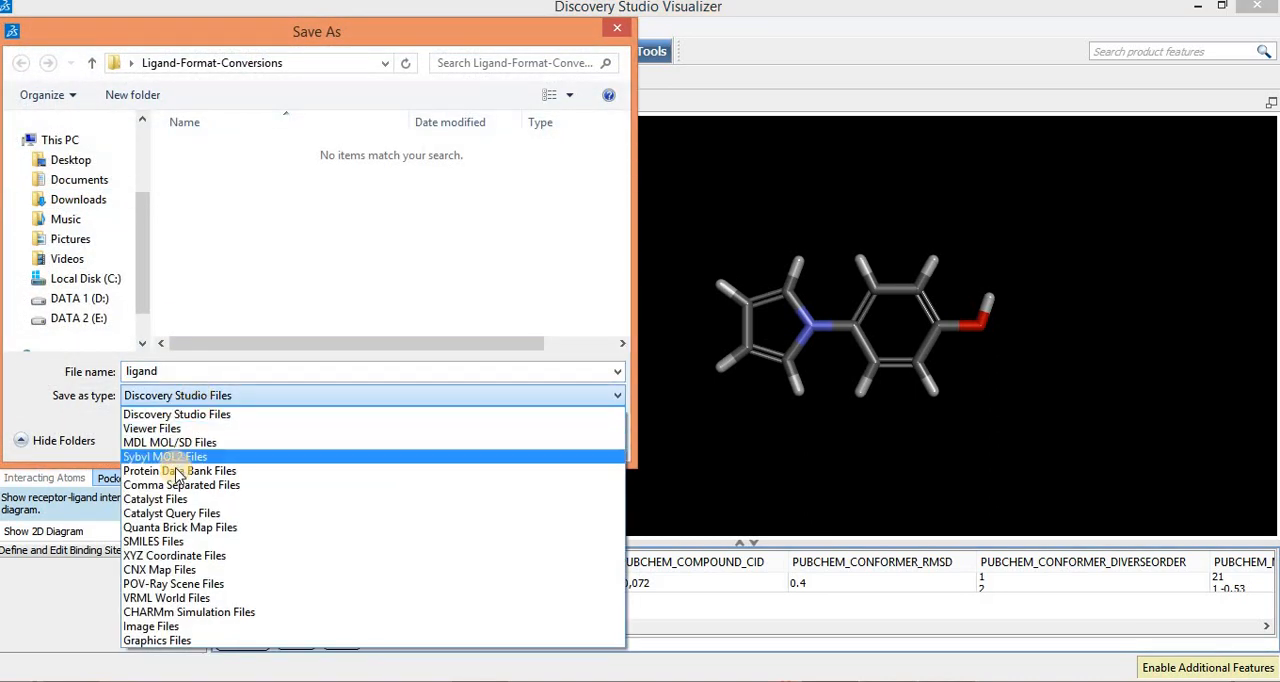
{"action": "left_click", "coordinate": [212, 472]}
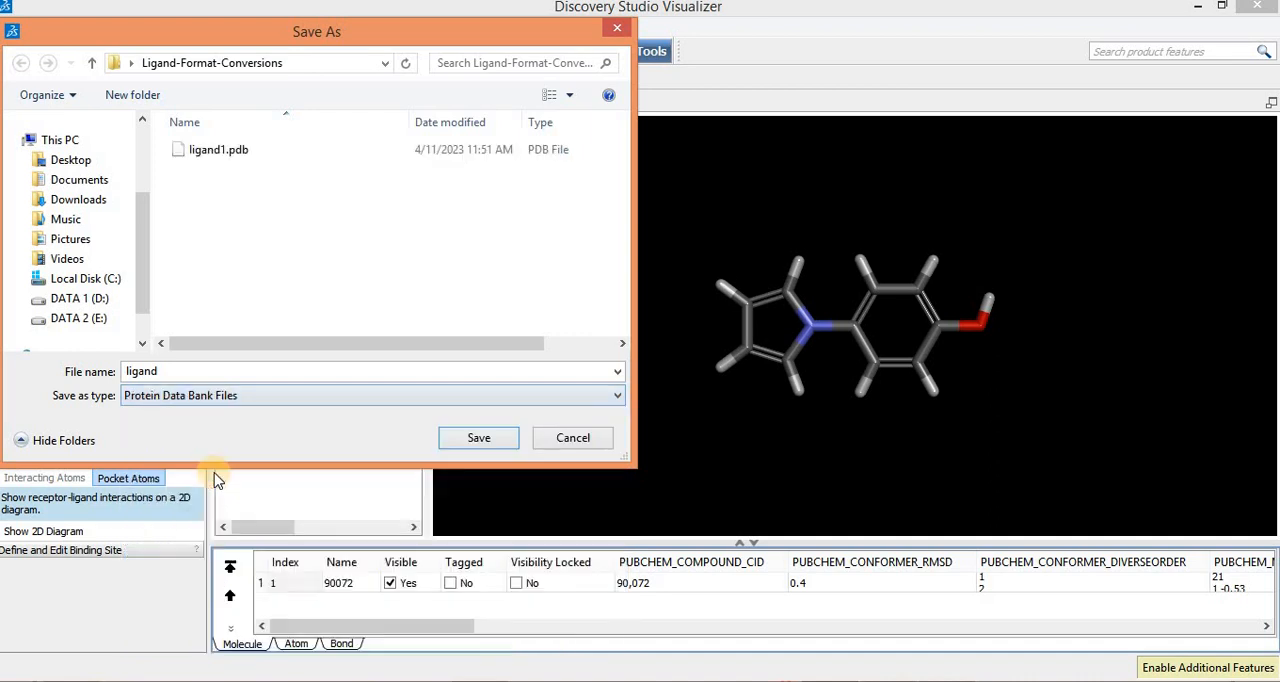
{"action": "left_click", "coordinate": [171, 372]}
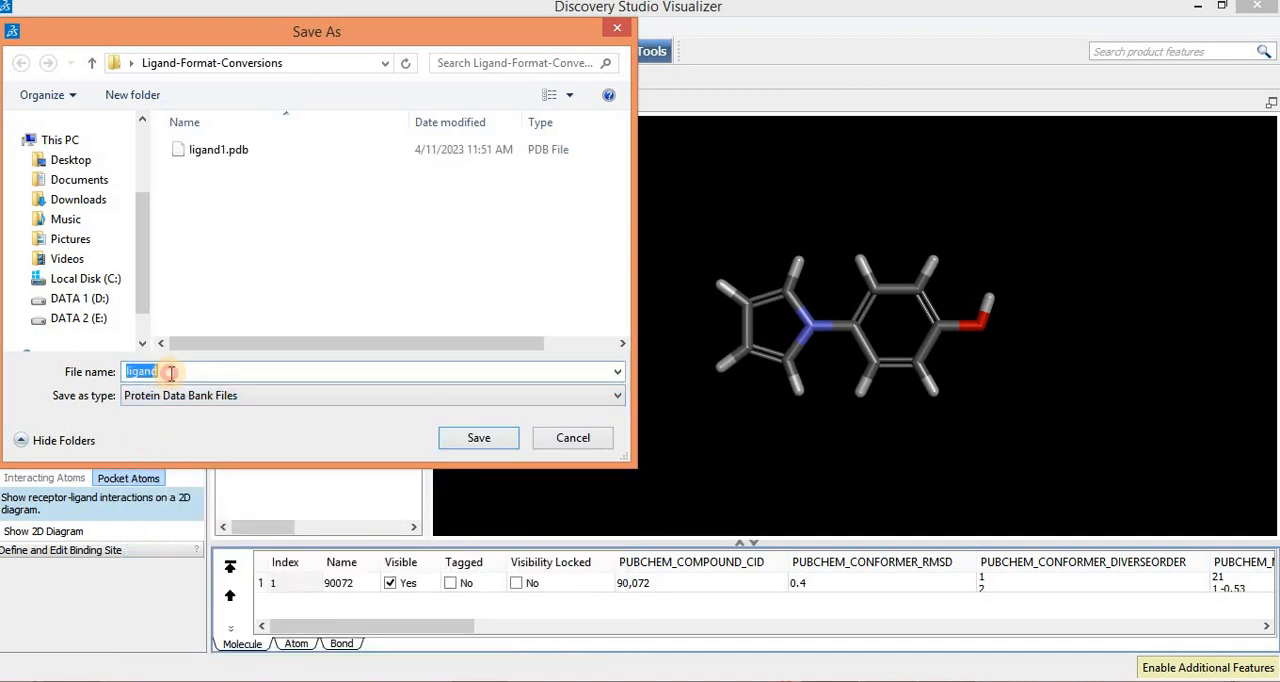
{"action": "left_click", "coordinate": [171, 372]}
{"action": "left_click", "coordinate": [490, 439]}
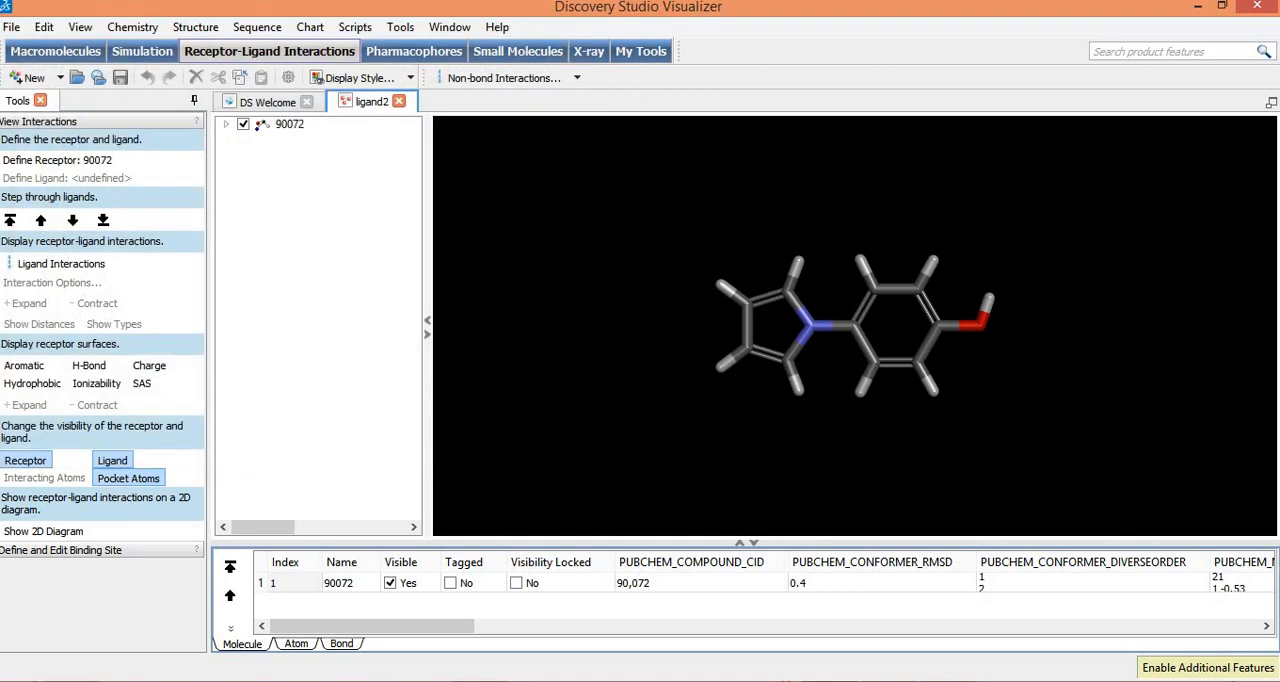
{"action": "left_click", "coordinate": [75, 681]}
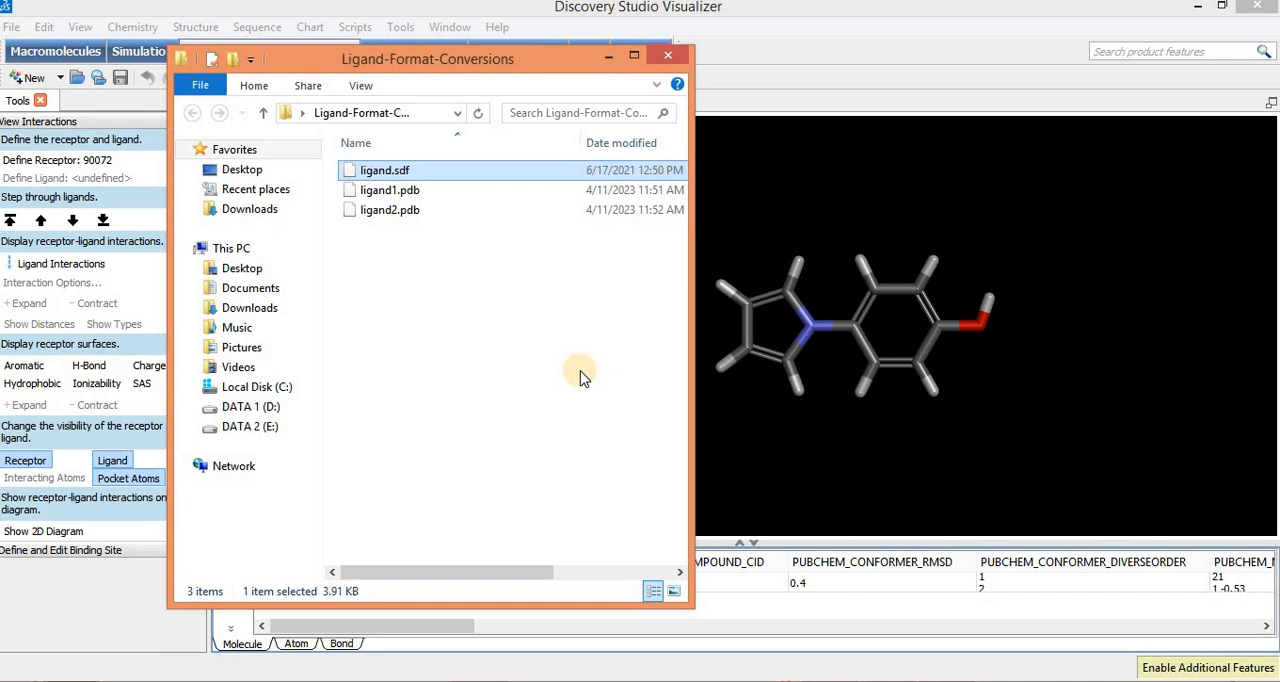
{"action": "left_click", "coordinate": [608, 57]}
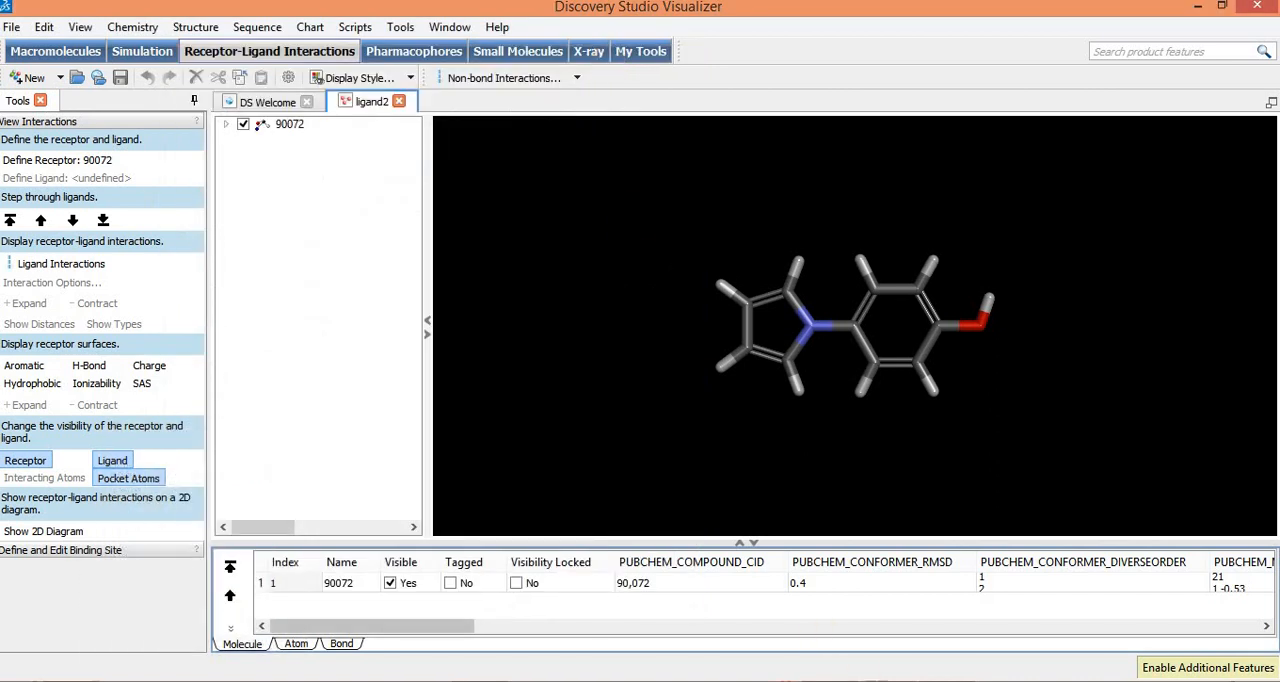
Step: Switch to OpenBabelGUI and choose sdf -- MDL MOL format as the input format
{"action": "key", "text": "alt+Tab"}
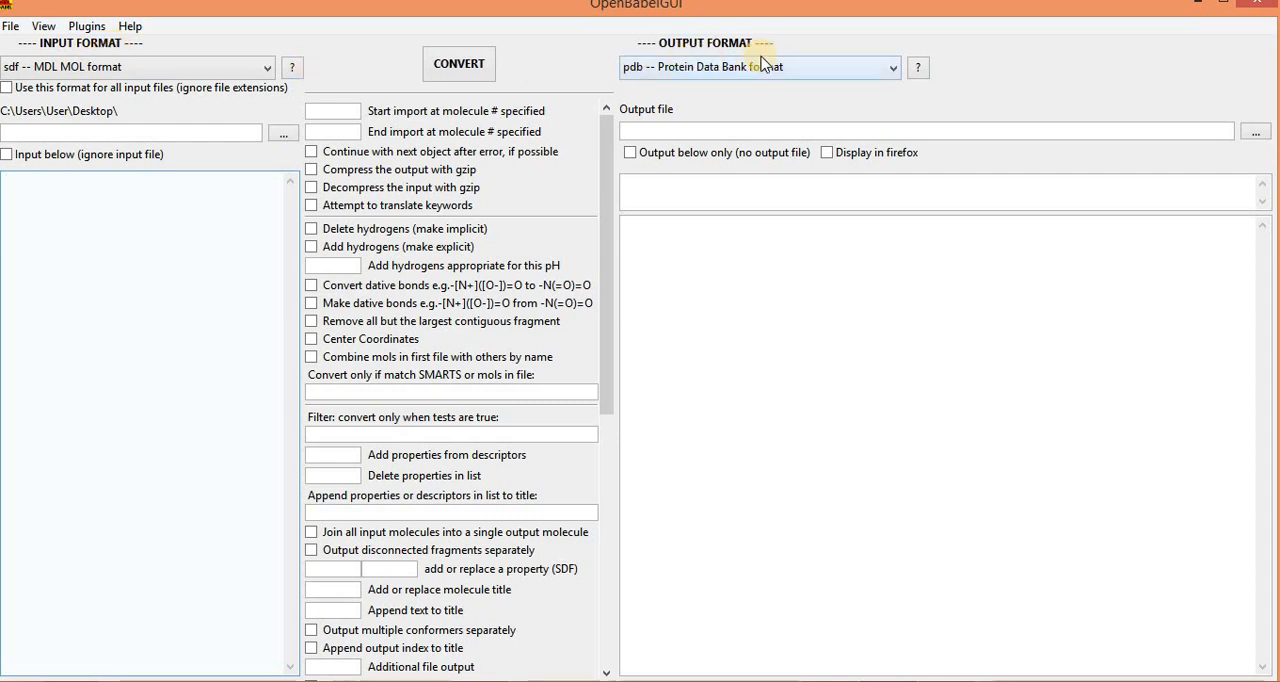
{"action": "left_click", "coordinate": [213, 65]}
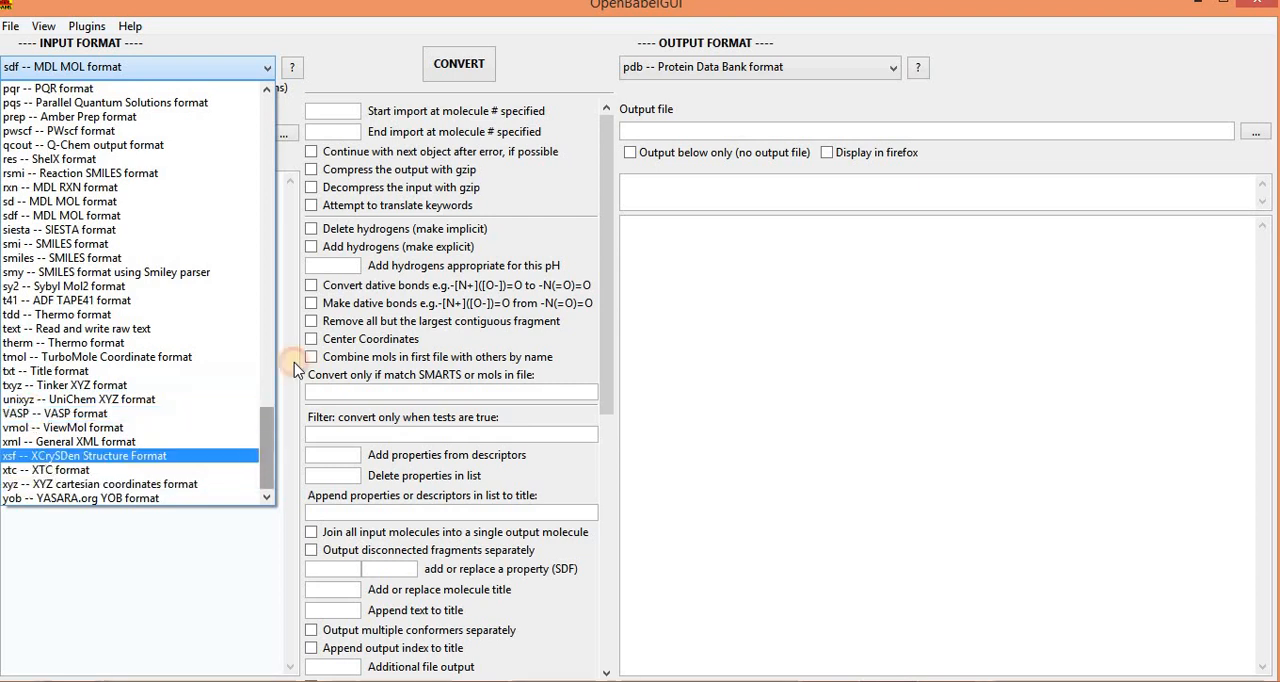
{"action": "left_click", "coordinate": [264, 258]}
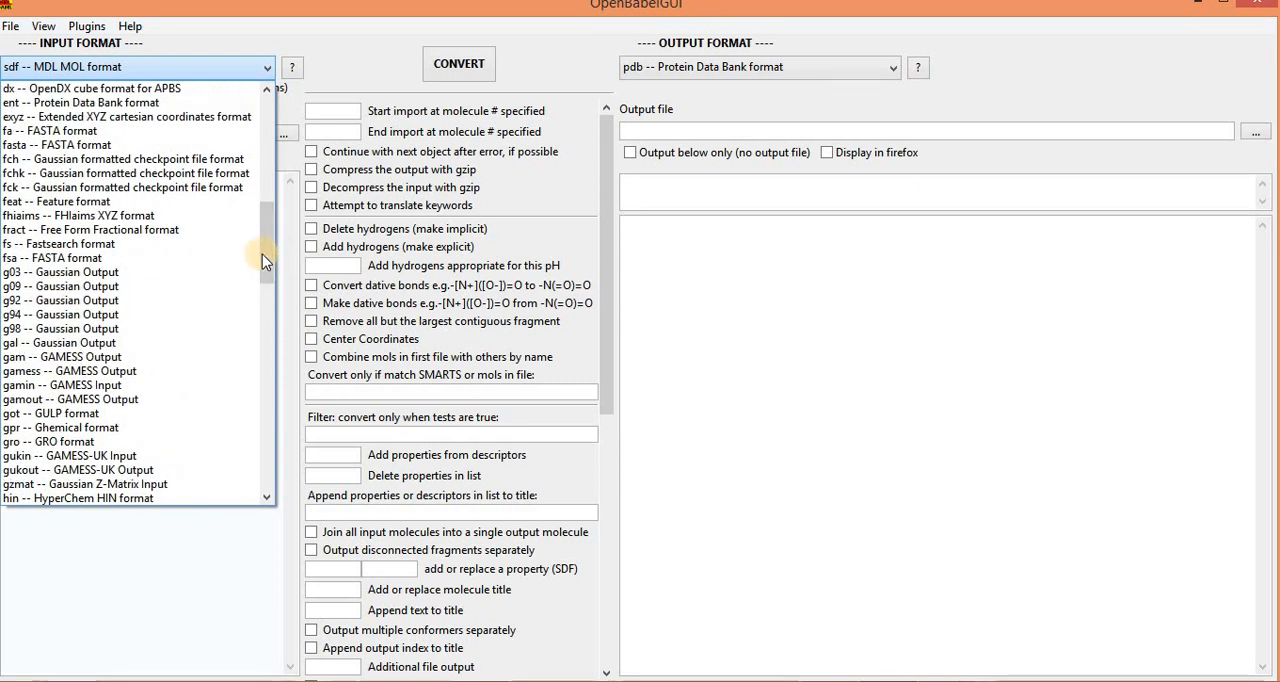
{"action": "left_click_drag", "start_coordinate": [265, 256], "coordinate": [249, 290]}
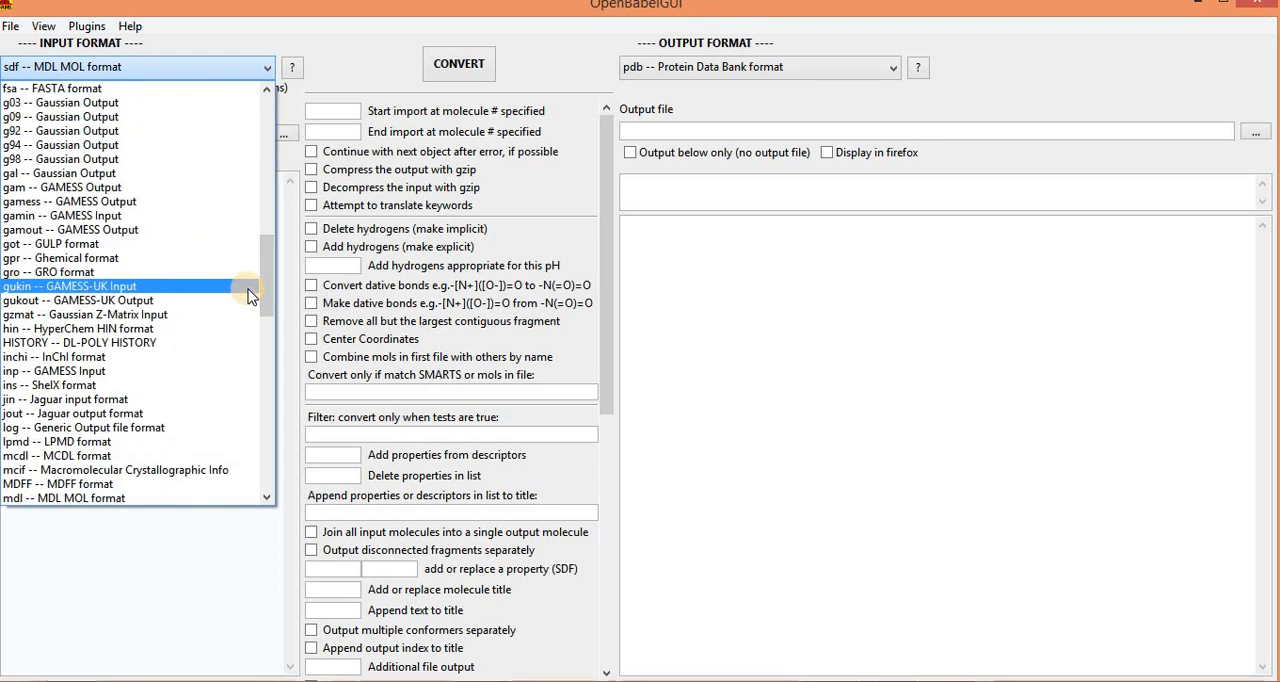
{"action": "left_click", "coordinate": [268, 271]}
{"action": "left_click_drag", "start_coordinate": [268, 271], "coordinate": [252, 422]}
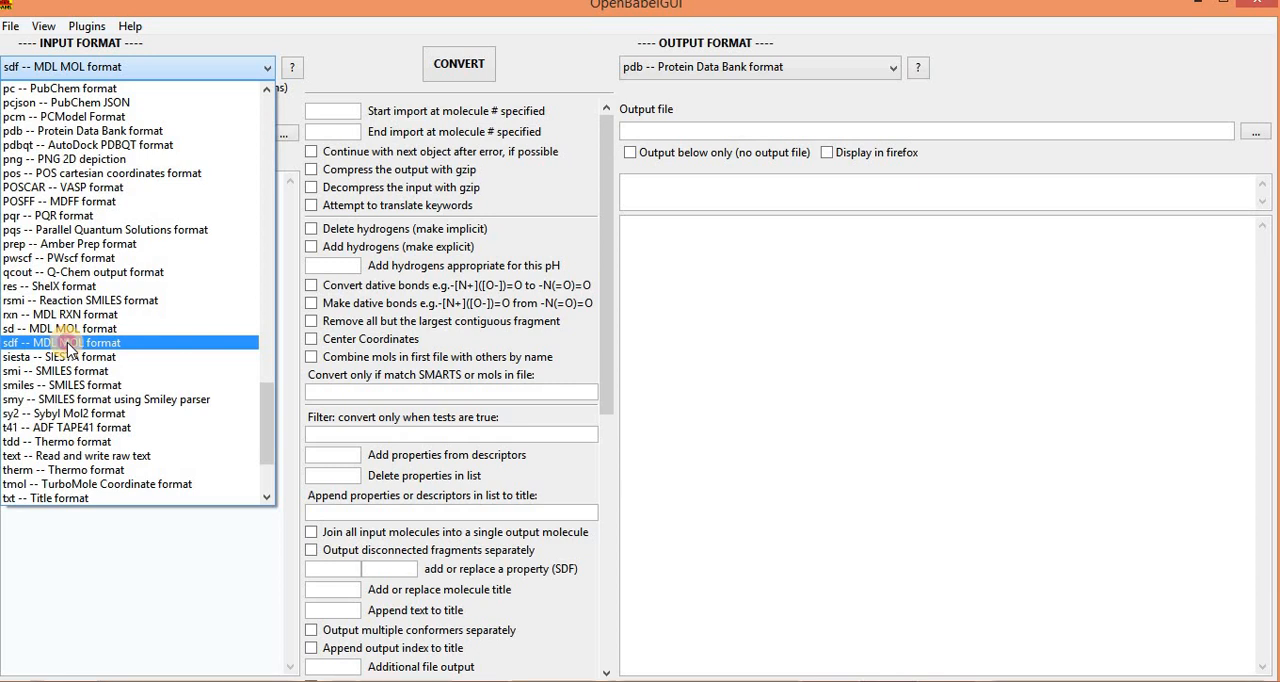
{"action": "left_click", "coordinate": [290, 180]}
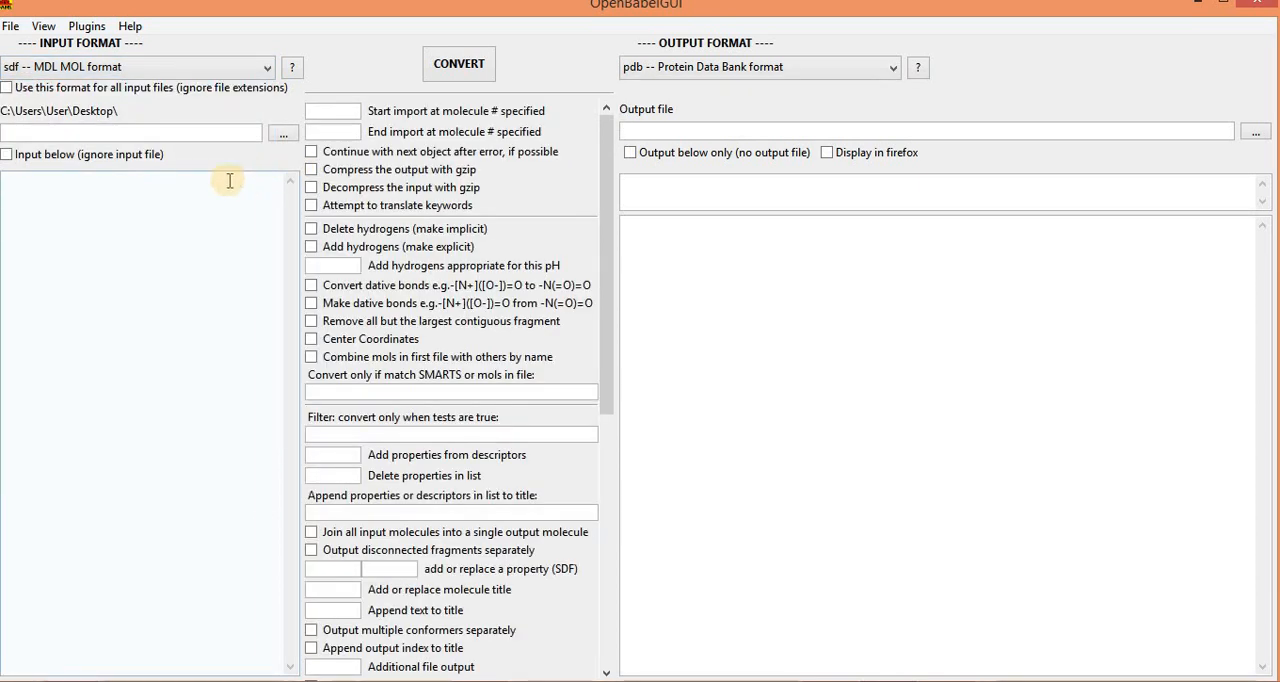
Step: Load ligand.sdf from the Ligand-Format-Conversions folder on the Desktop as the input file
{"action": "left_click", "coordinate": [284, 136]}
{"action": "left_click", "coordinate": [99, 270]}
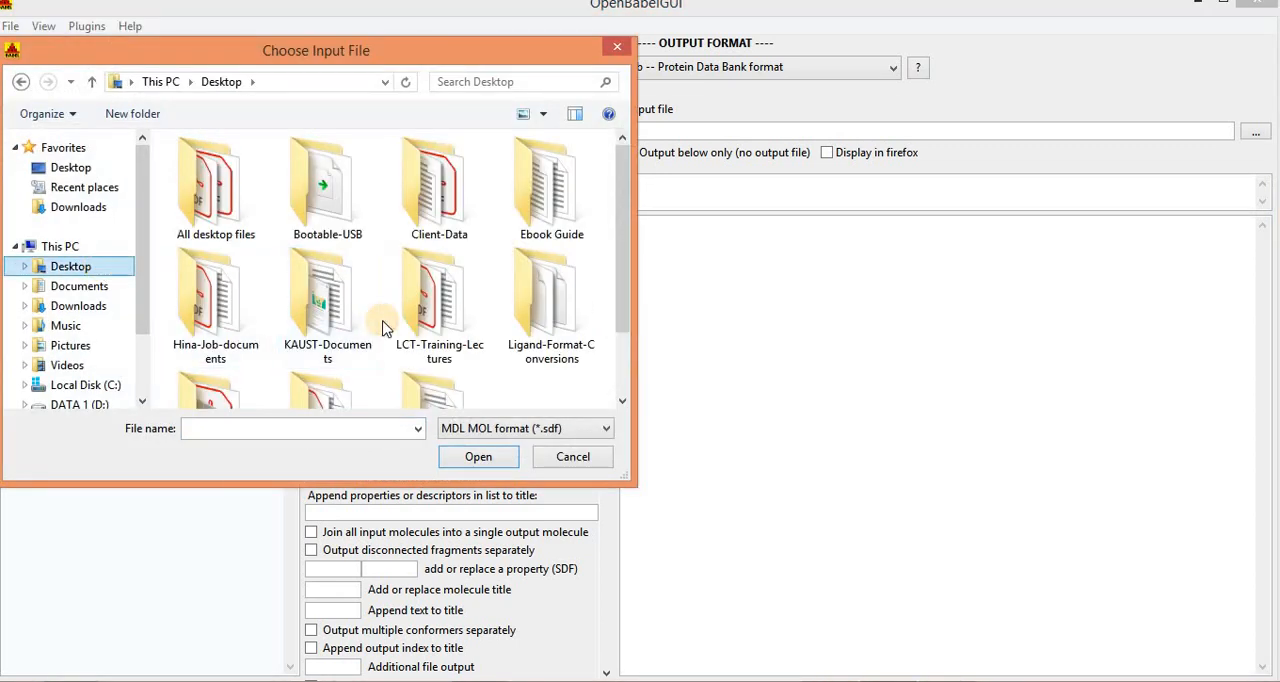
{"action": "left_click", "coordinate": [546, 325]}
{"action": "double_click", "coordinate": [546, 325]}
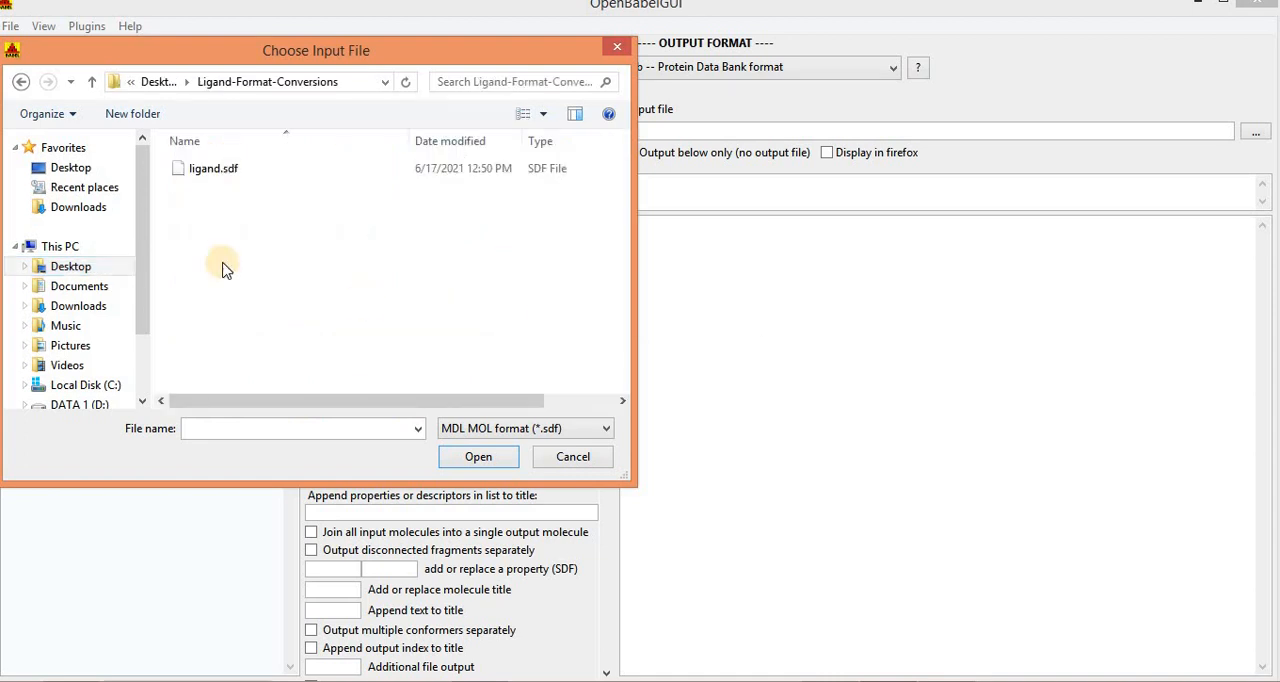
{"action": "left_click", "coordinate": [238, 170]}
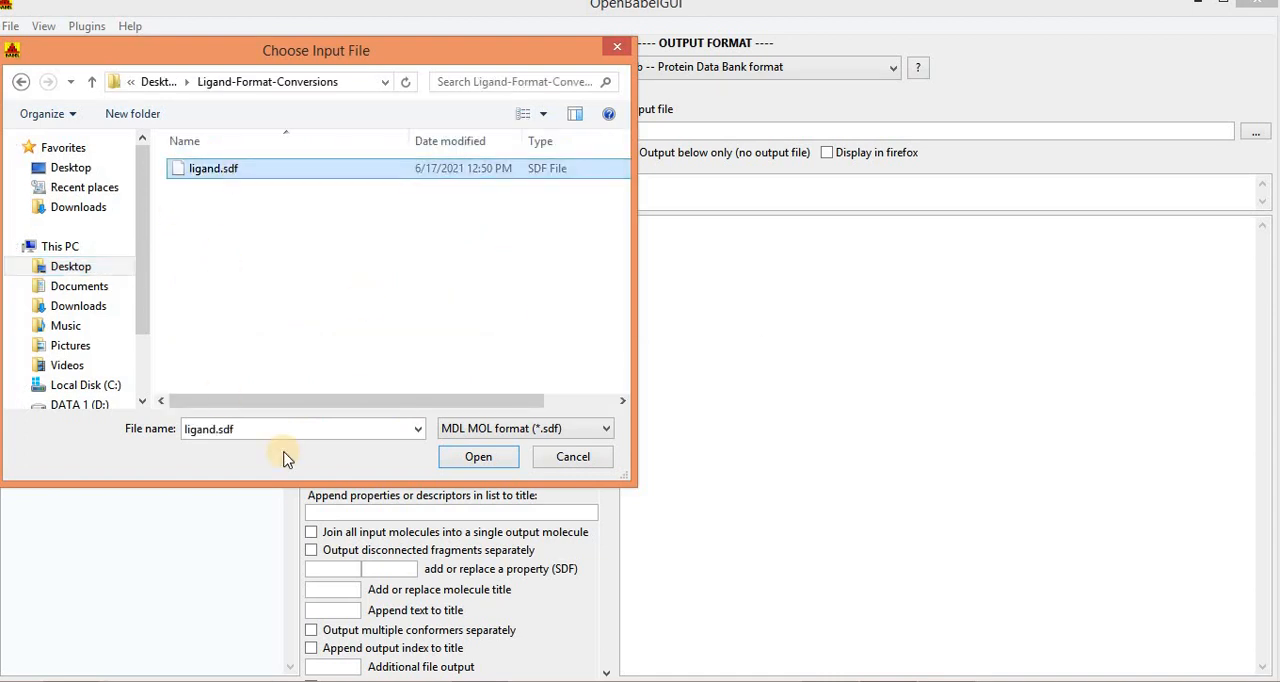
{"action": "left_click", "coordinate": [478, 456]}
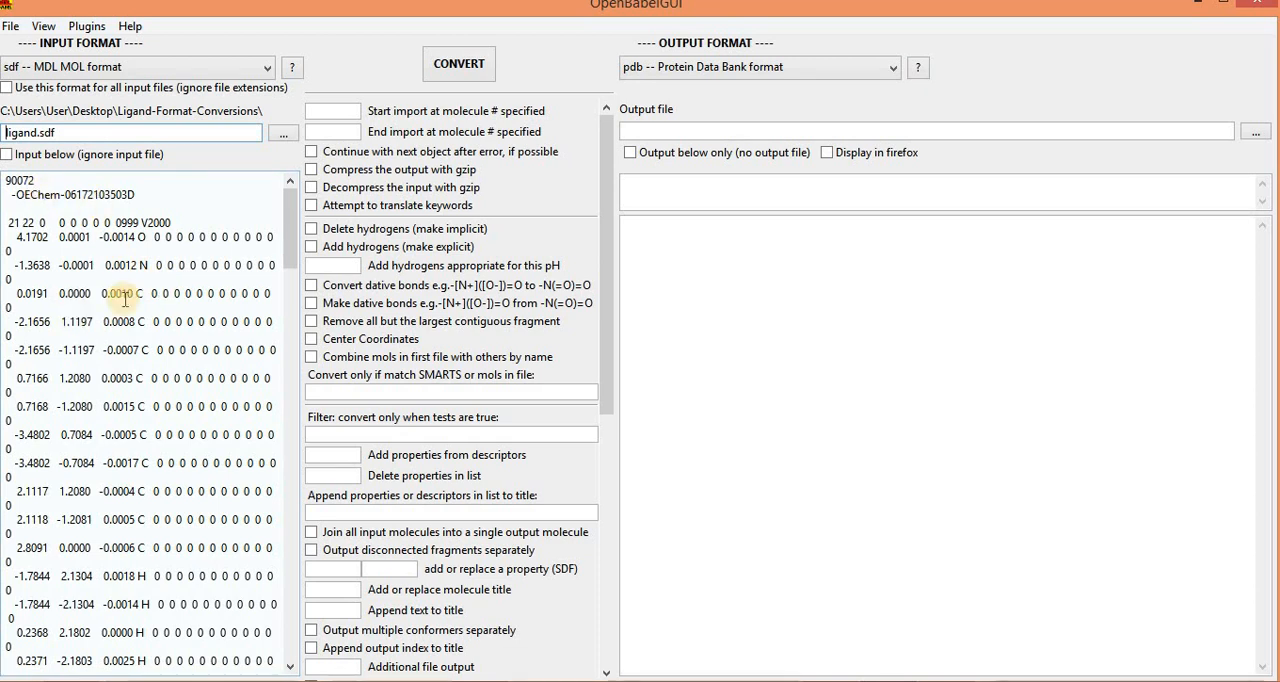
Step: Choose pdb -- Protein Data Bank format as the output format
{"action": "left_click", "coordinate": [885, 68]}
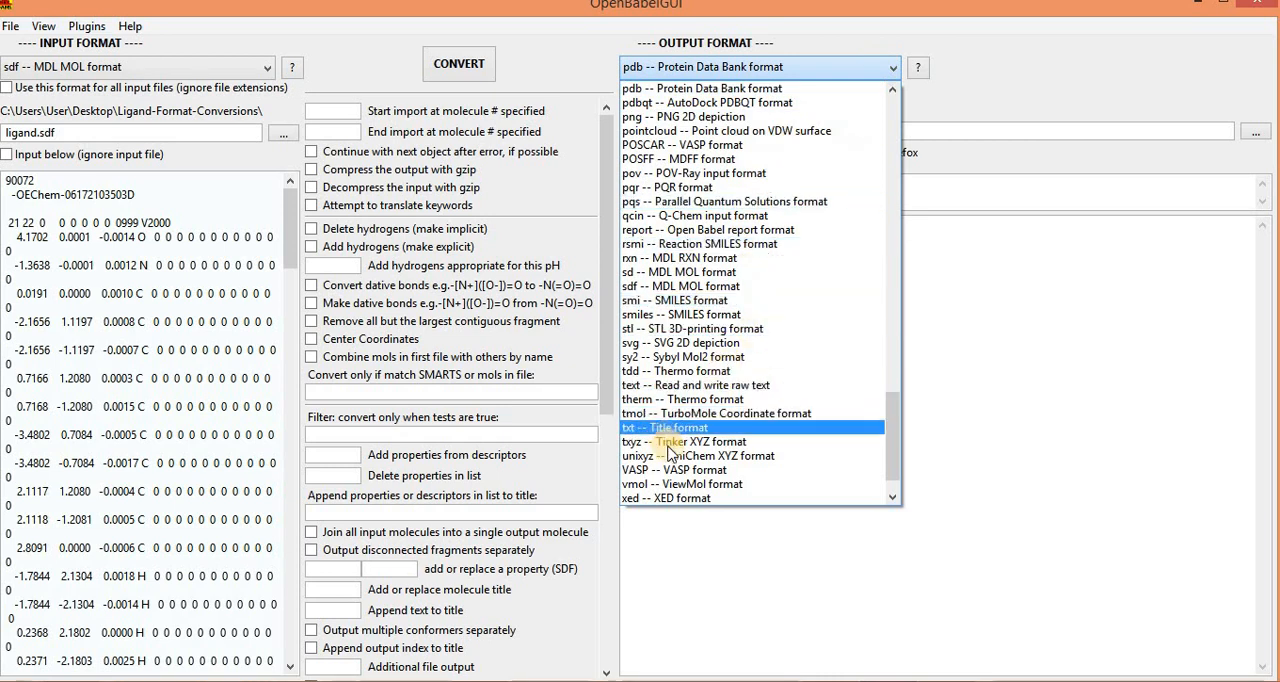
{"action": "left_click", "coordinate": [722, 486]}
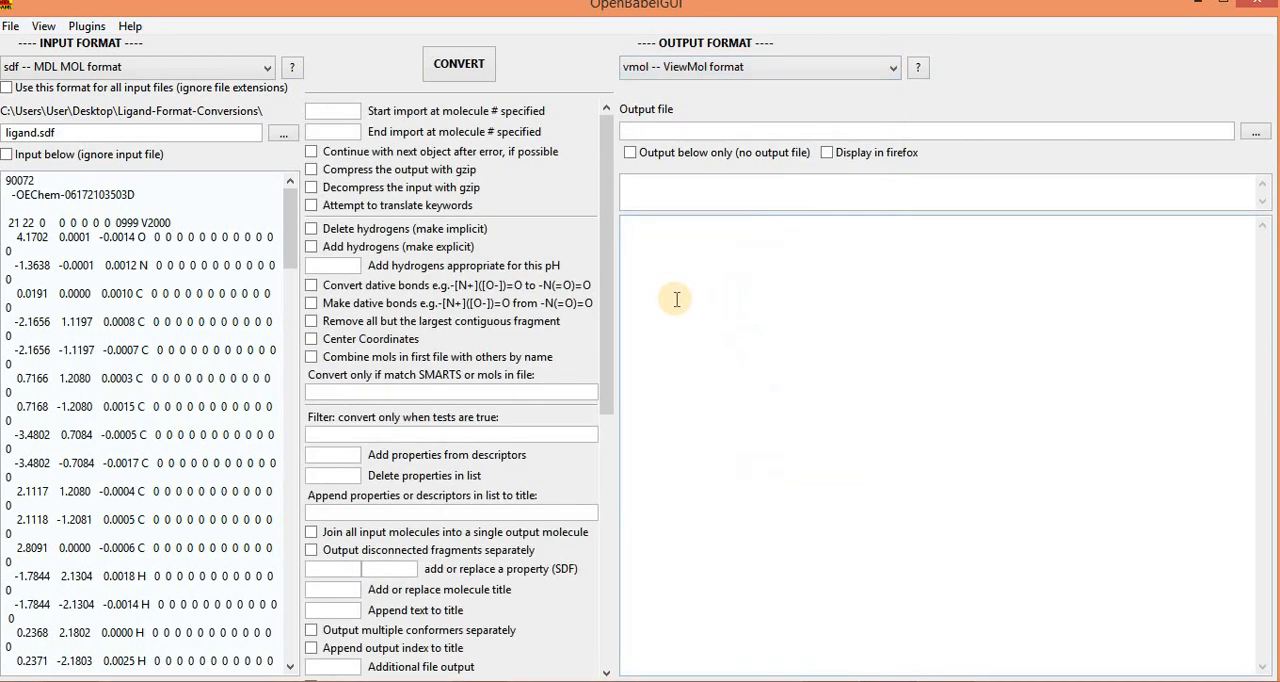
{"action": "left_click", "coordinate": [797, 68]}
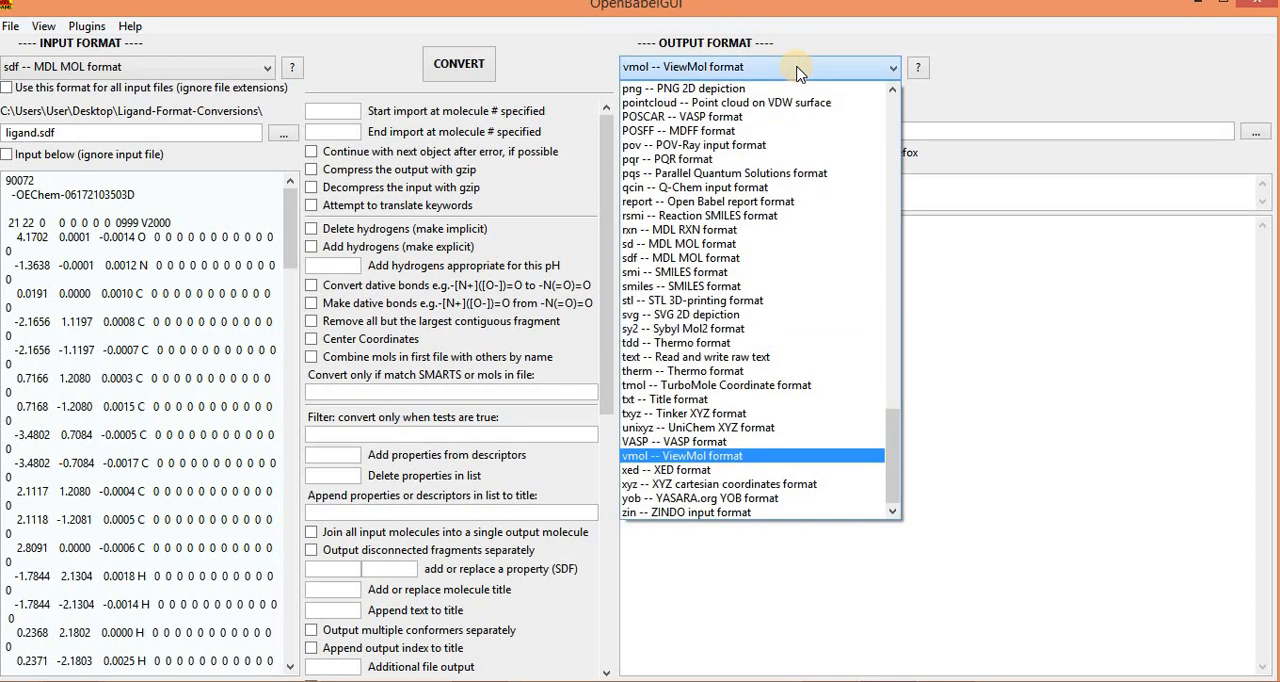
{"action": "left_click", "coordinate": [893, 92]}
{"action": "left_click", "coordinate": [893, 92]}
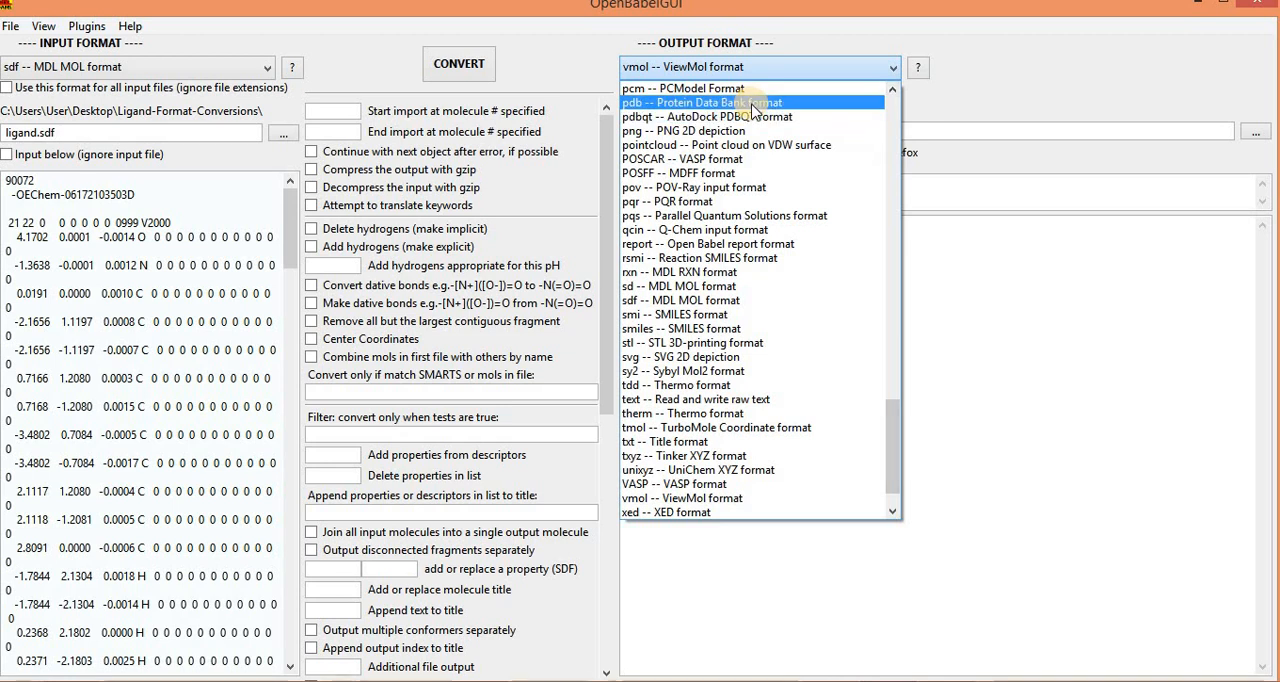
{"action": "left_click", "coordinate": [752, 106]}
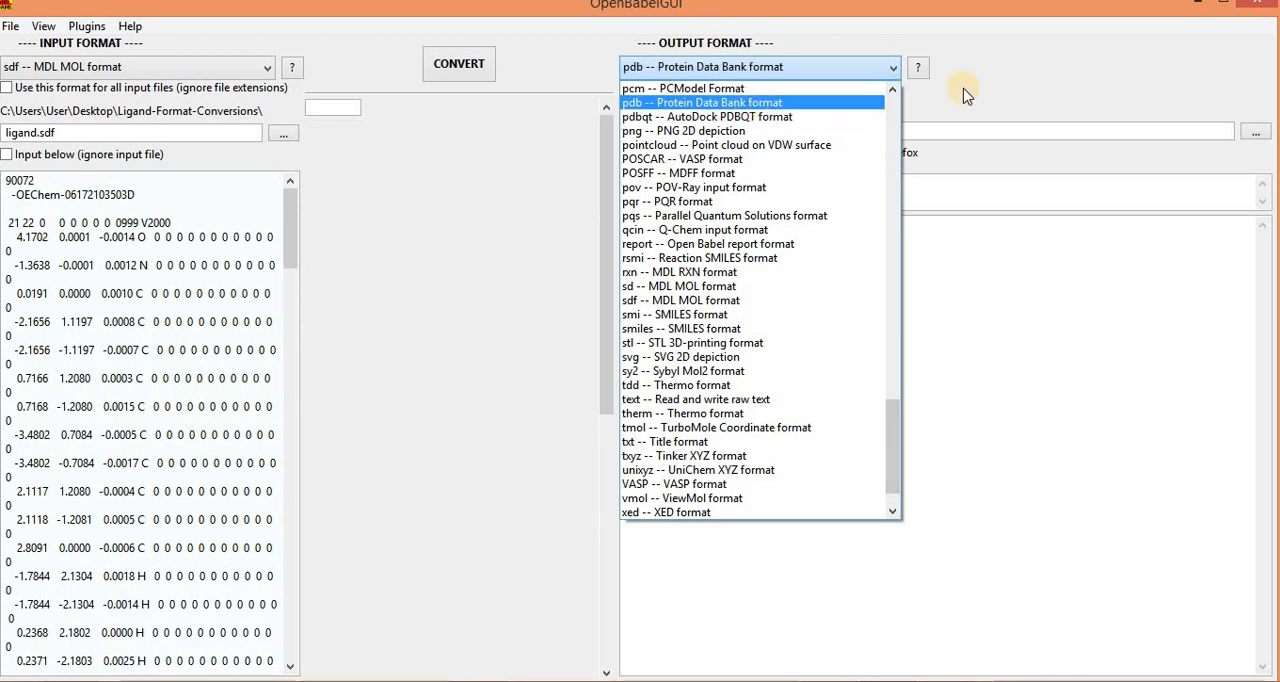
Step: Set the output file to ligand3.pdb in the Ligand-Format-Conversions folder and run the conversion
{"action": "left_click", "coordinate": [1256, 133]}
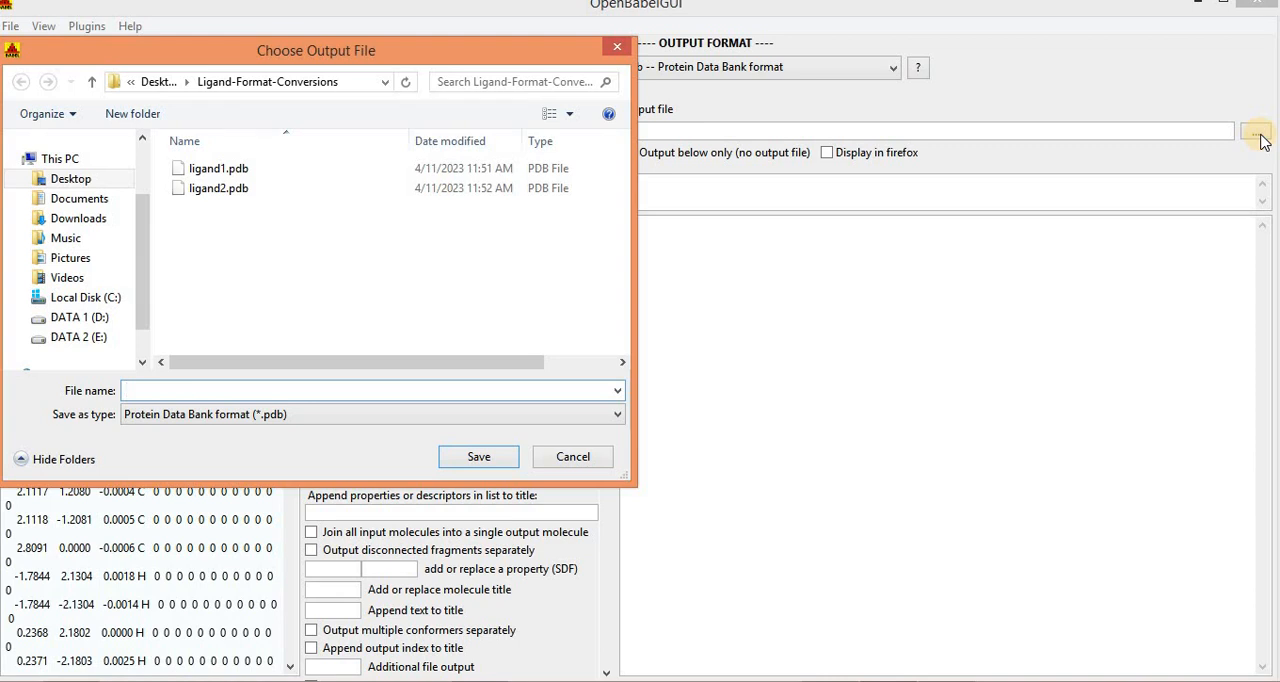
{"action": "type", "text": "ligand"}
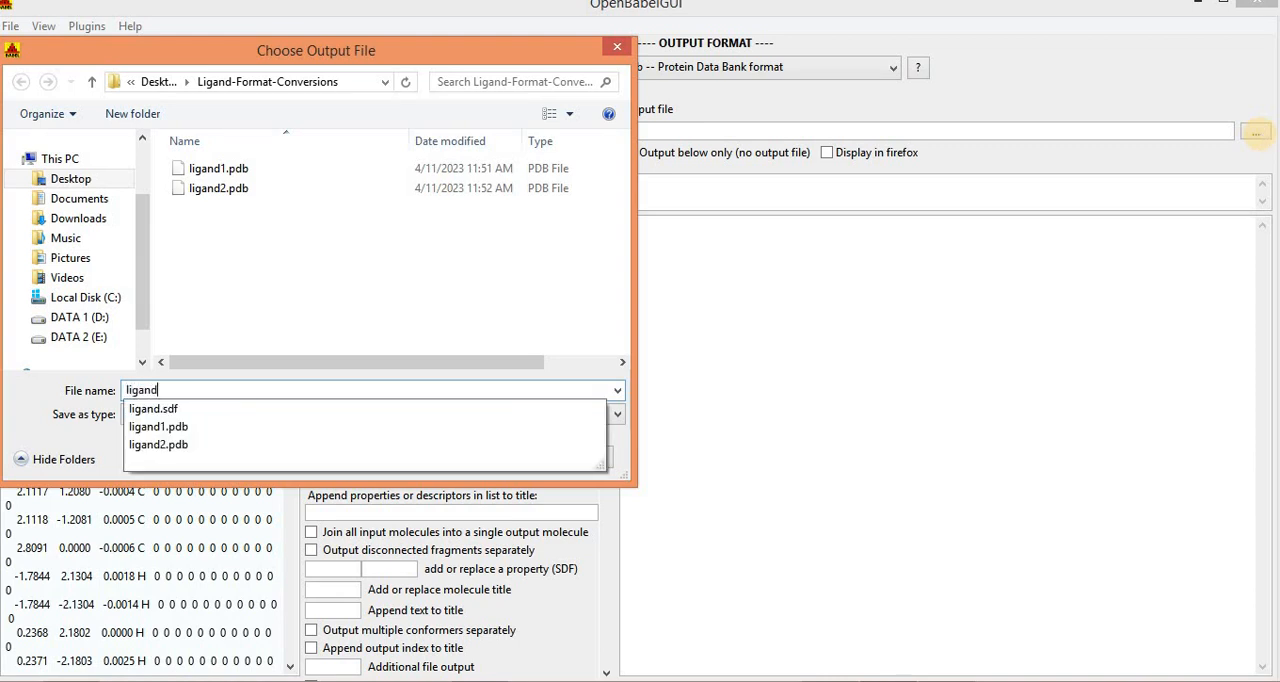
{"action": "type", "text": "3.pdb"}
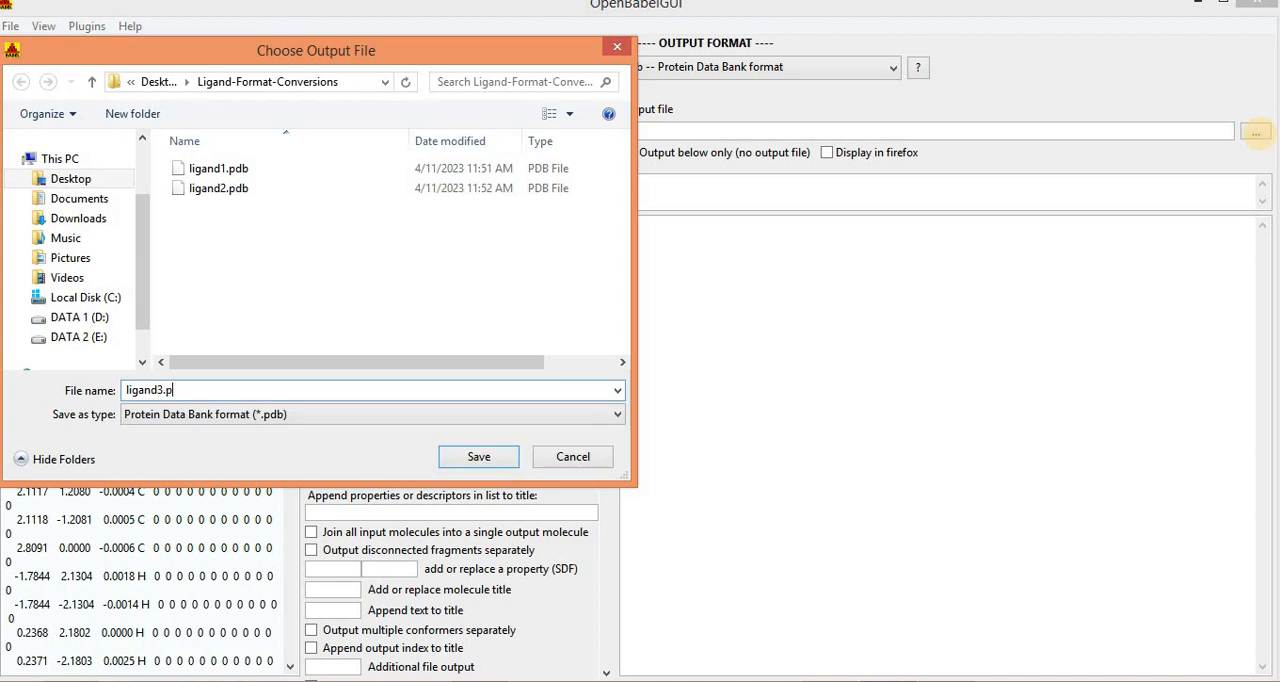
{"action": "left_click", "coordinate": [467, 460]}
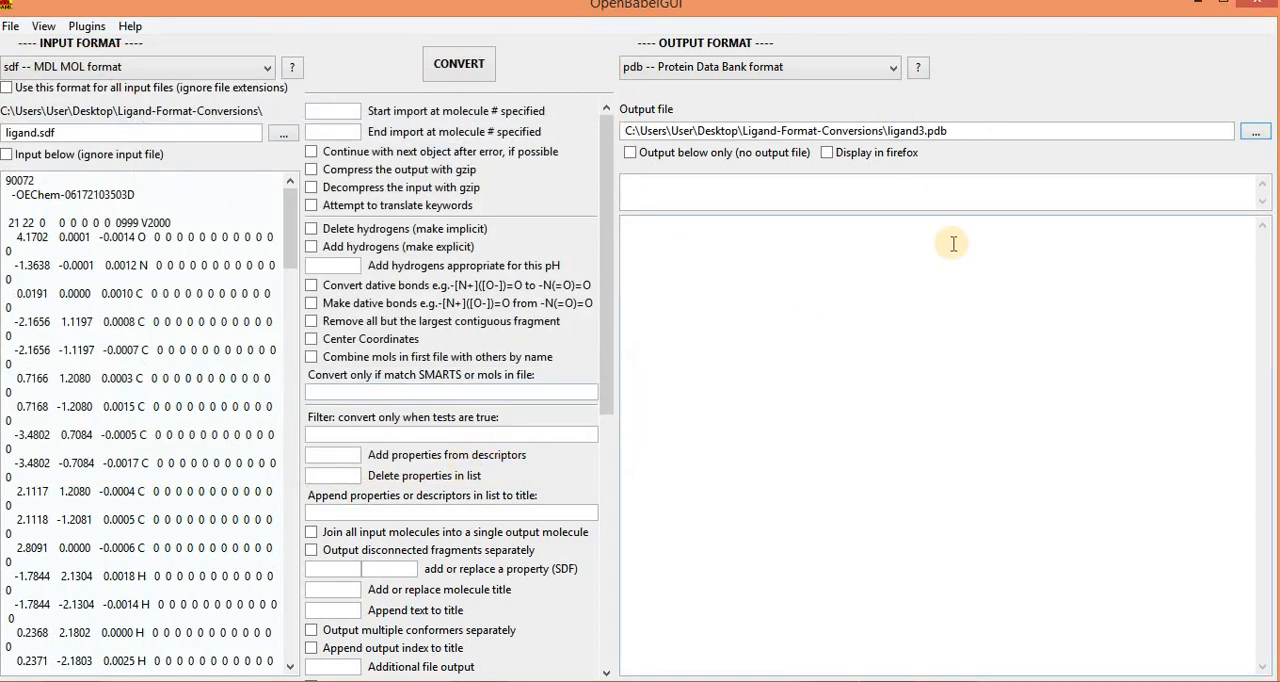
{"action": "left_click", "coordinate": [466, 66]}
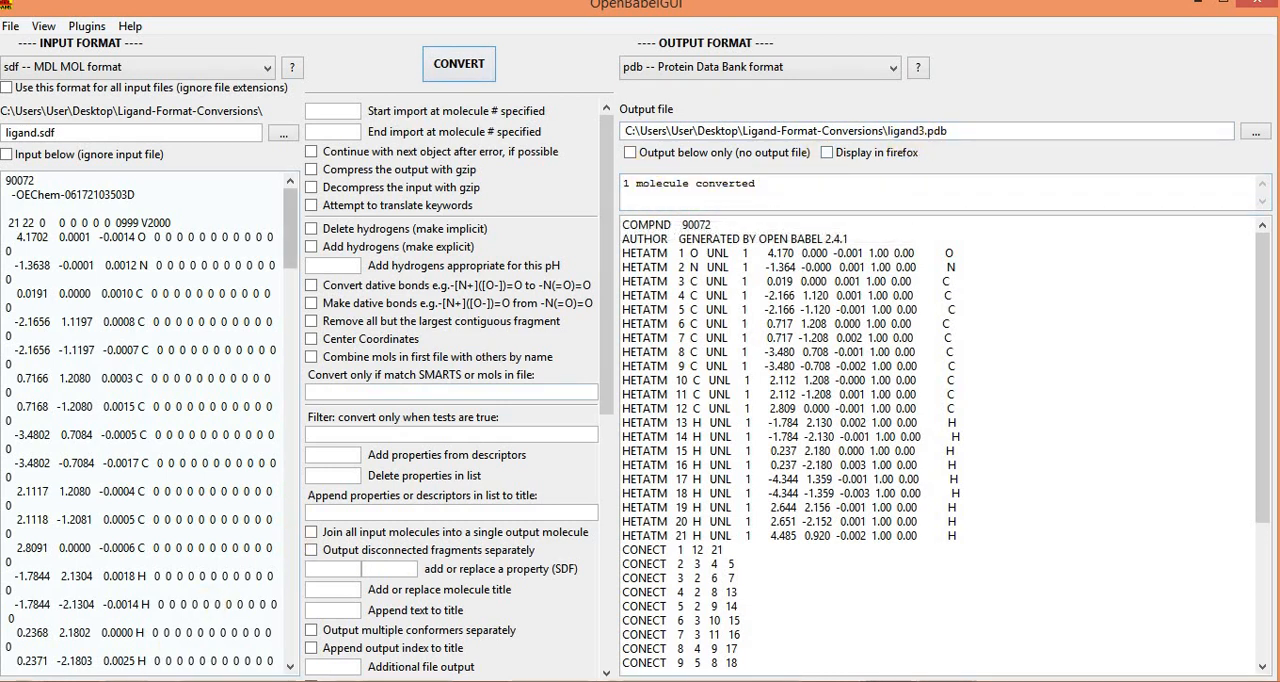
Step: Check the Ligand-Format-Conversions folder for the converted ligand3.pdb file
{"action": "left_click", "coordinate": [75, 681]}
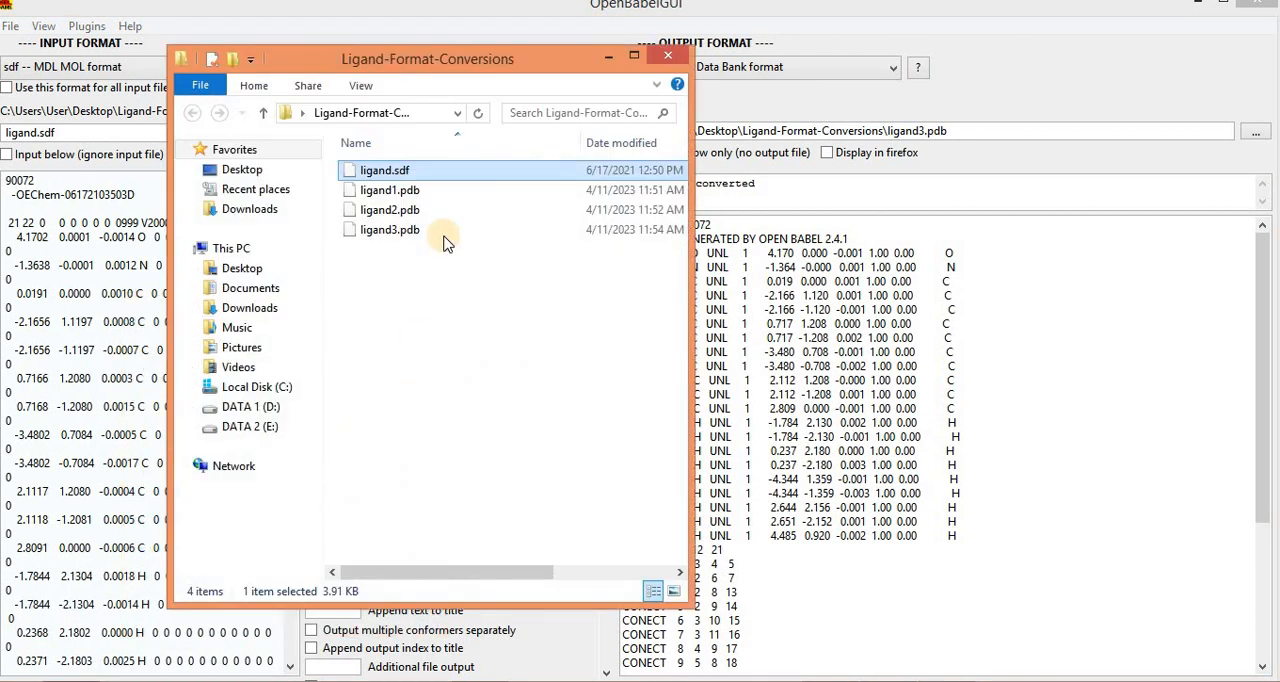
{"action": "left_click", "coordinate": [423, 325]}
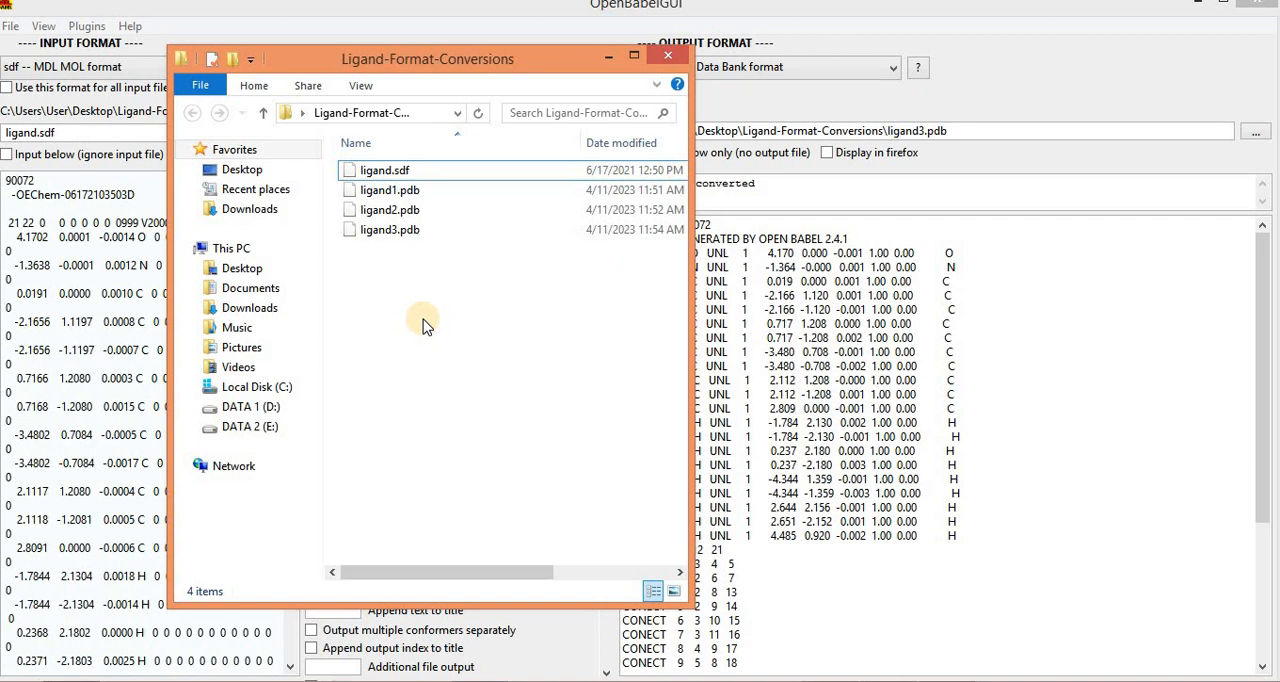
{"action": "left_click", "coordinate": [633, 55]}
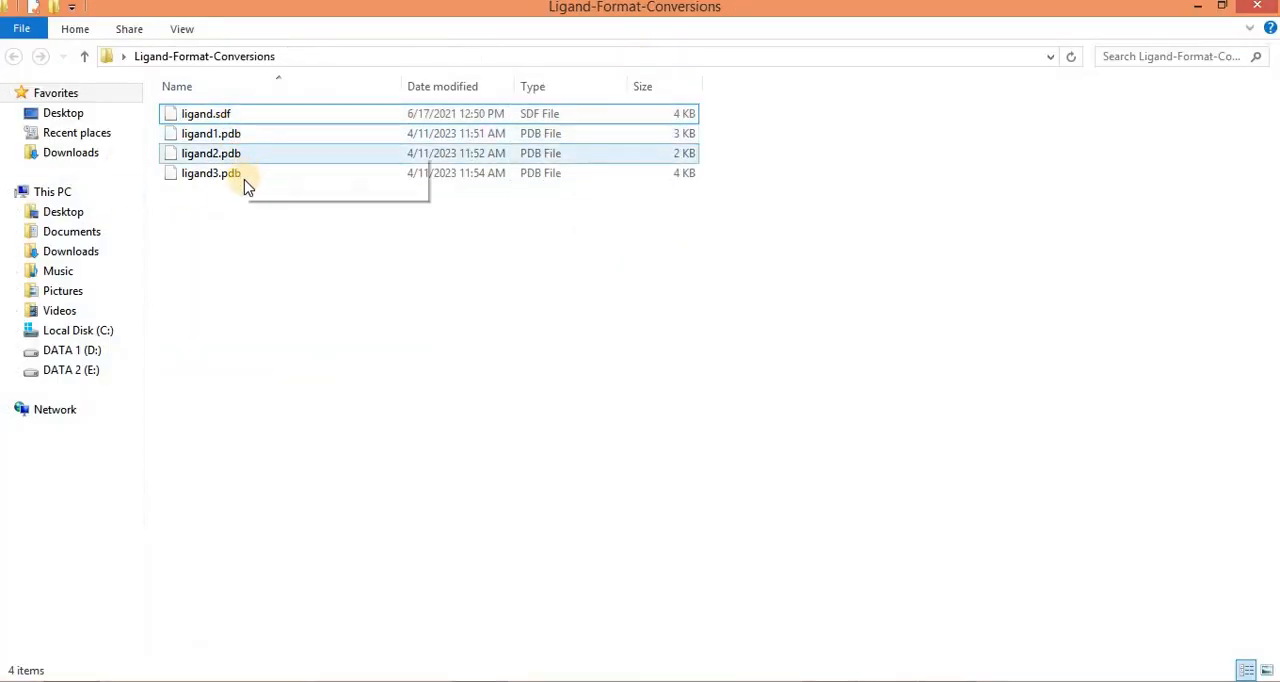
Step: Switch to Discovery Studio Visualizer, close the open ligand2 document and load ligand1.pdb from the Ligand-Format-Conversions folder
{"action": "left_click", "coordinate": [242, 137], "text": "shift"}
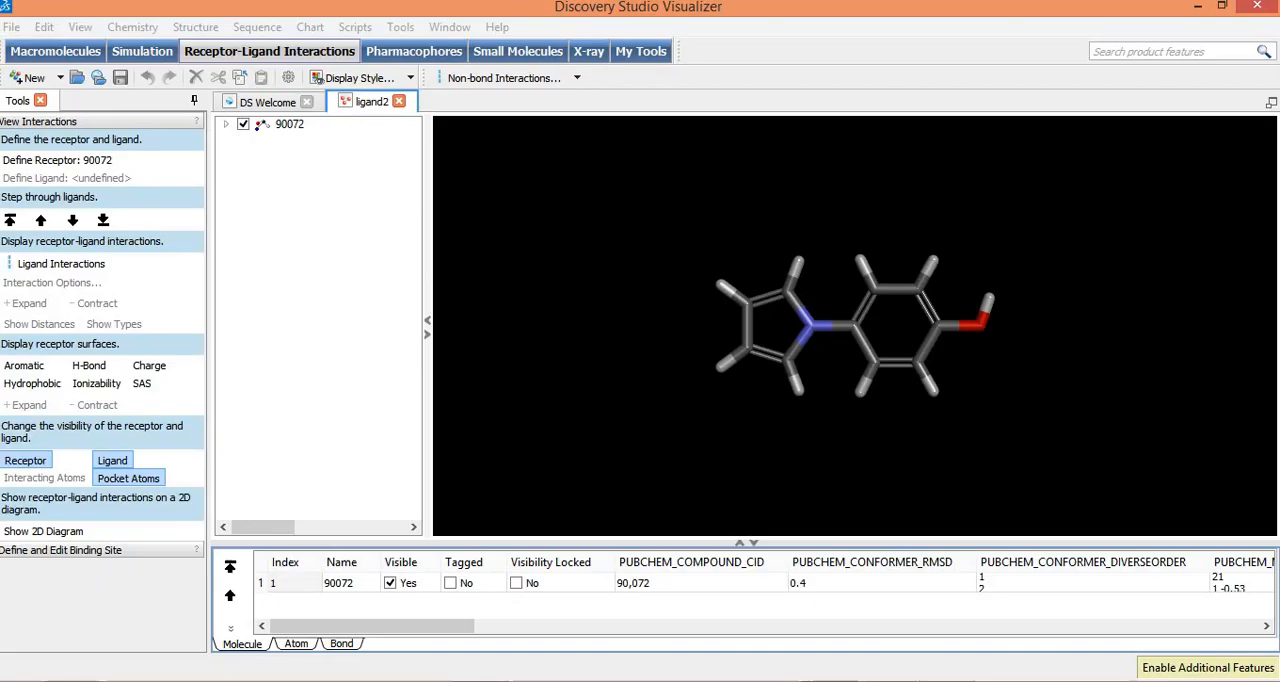
{"action": "left_click", "coordinate": [398, 102]}
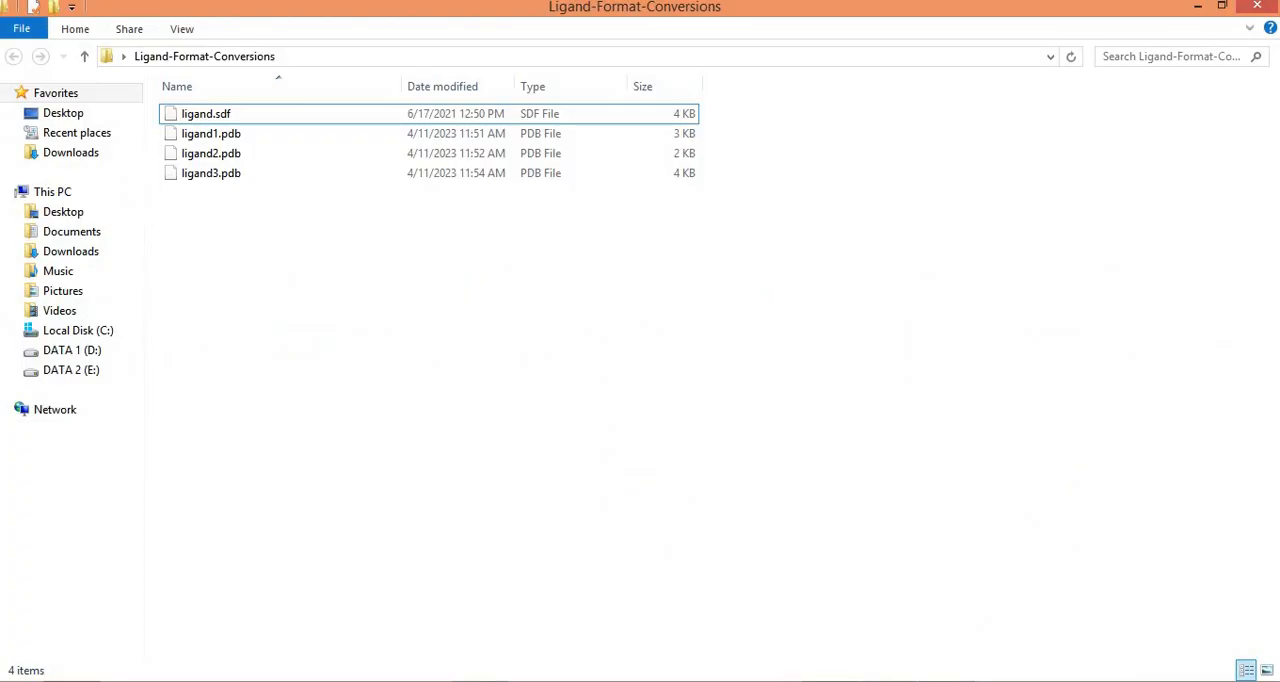
{"action": "left_click", "coordinate": [1221, 6]}
{"action": "left_click_drag", "start_coordinate": [392, 191], "coordinate": [778, 432]}
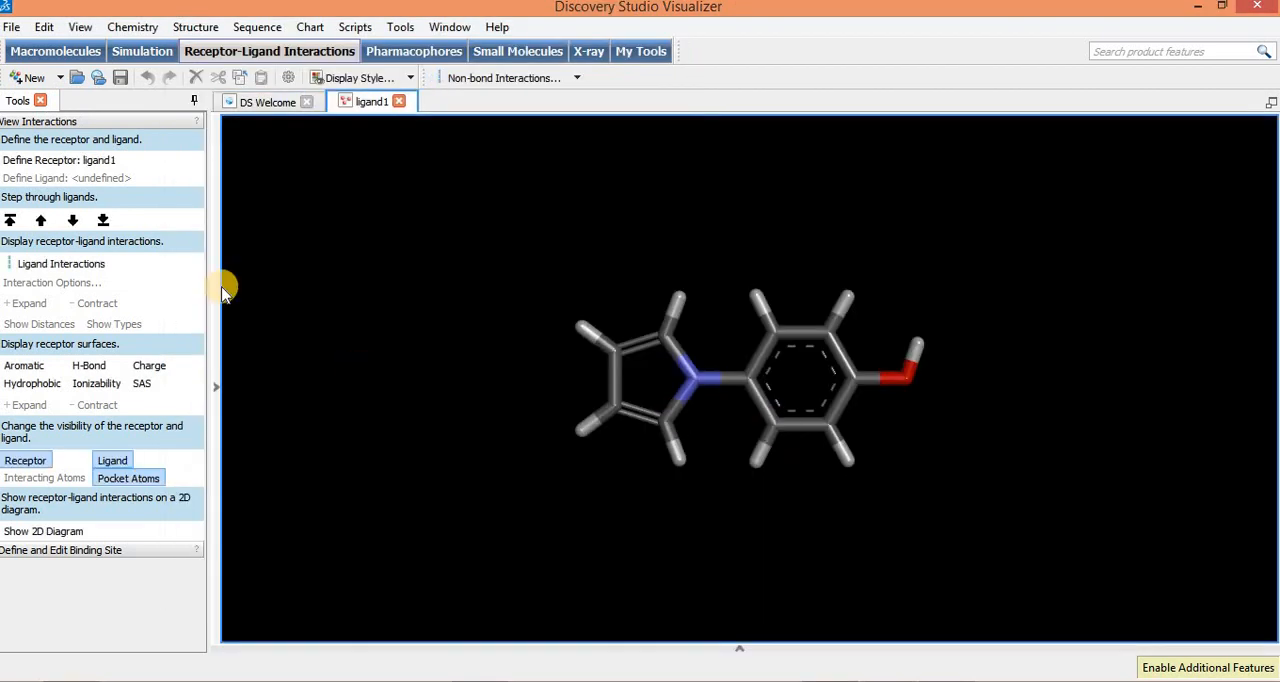
Step: Load ligand2.pdb from the Ligand-Format-Conversions folder into its own document alongside ligand1
{"action": "left_click", "coordinate": [263, 102]}
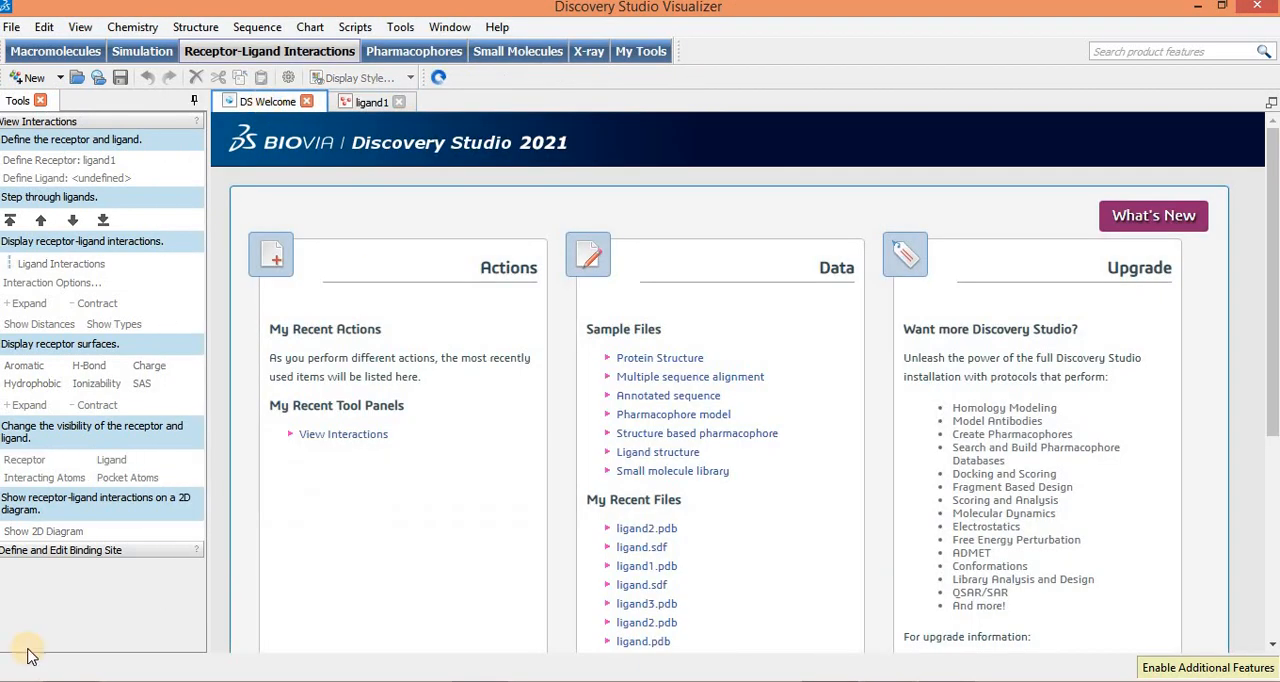
{"action": "left_click", "coordinate": [73, 681]}
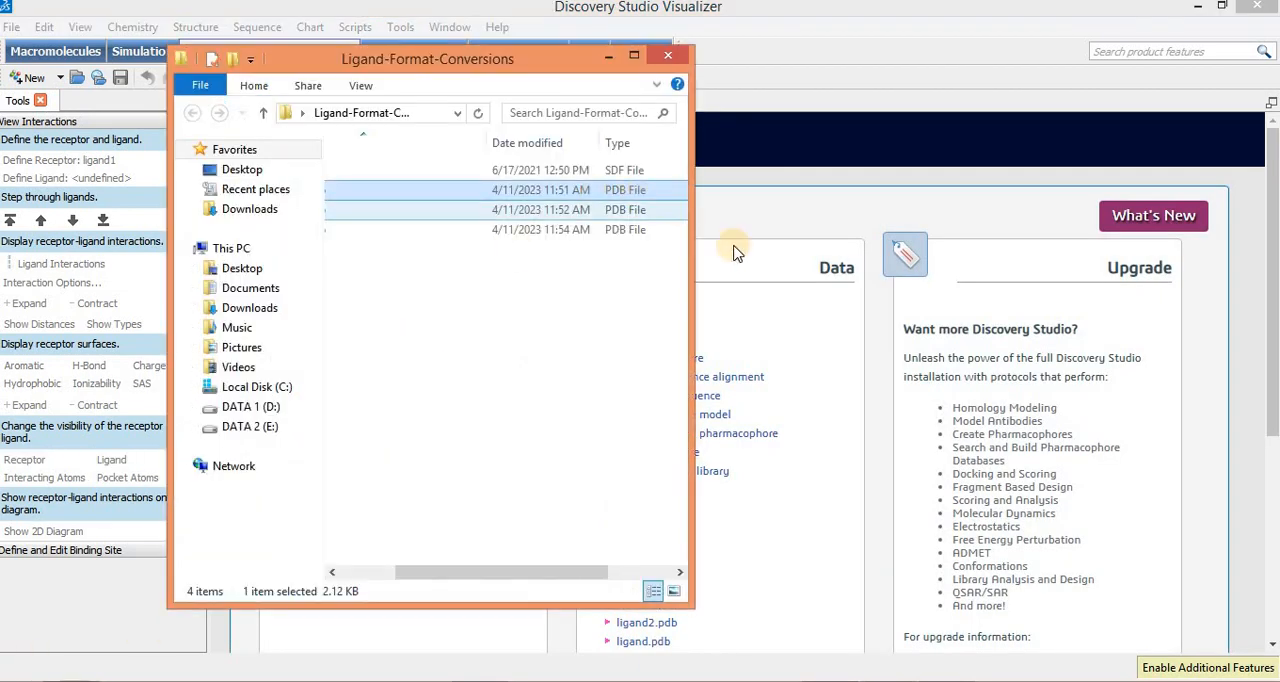
{"action": "left_click_drag", "start_coordinate": [440, 577], "coordinate": [345, 575]}
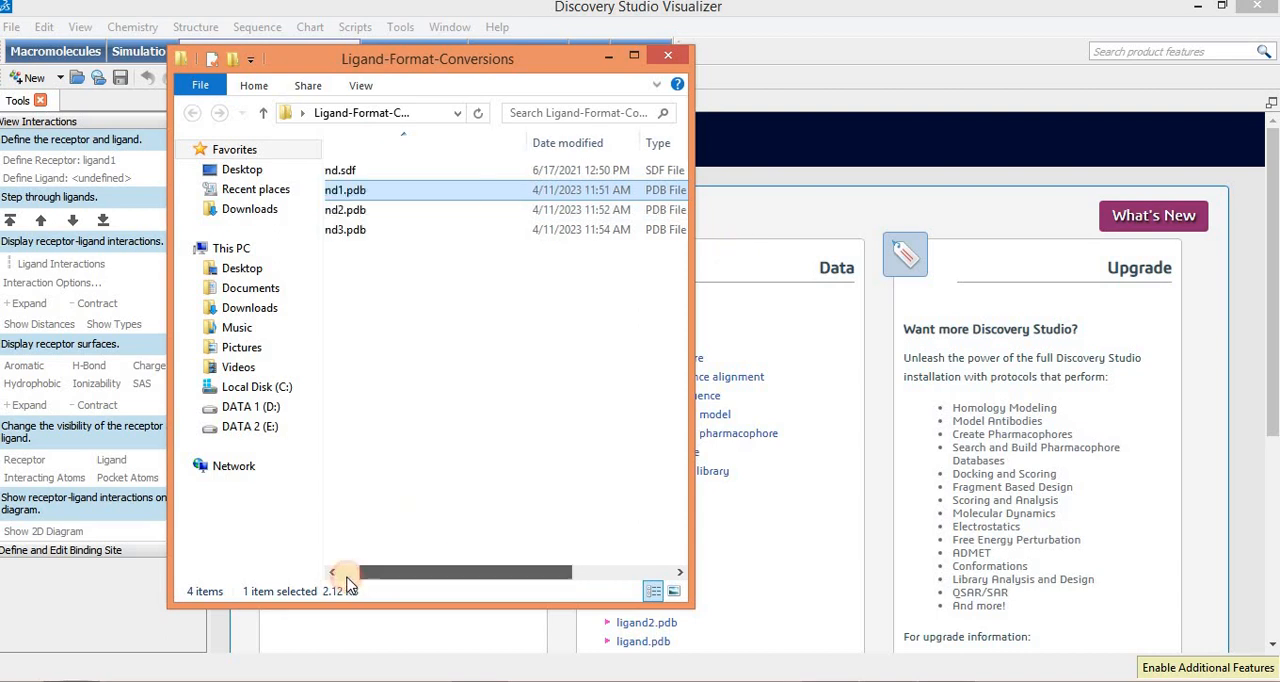
{"action": "left_click", "coordinate": [388, 210]}
{"action": "left_click_drag", "start_coordinate": [612, 362], "coordinate": [743, 449]}
Step: Load ligand3.pdb from the Ligand-Format-Conversions folder into its own document alongside ligand1 and ligand2
{"action": "left_click", "coordinate": [259, 104]}
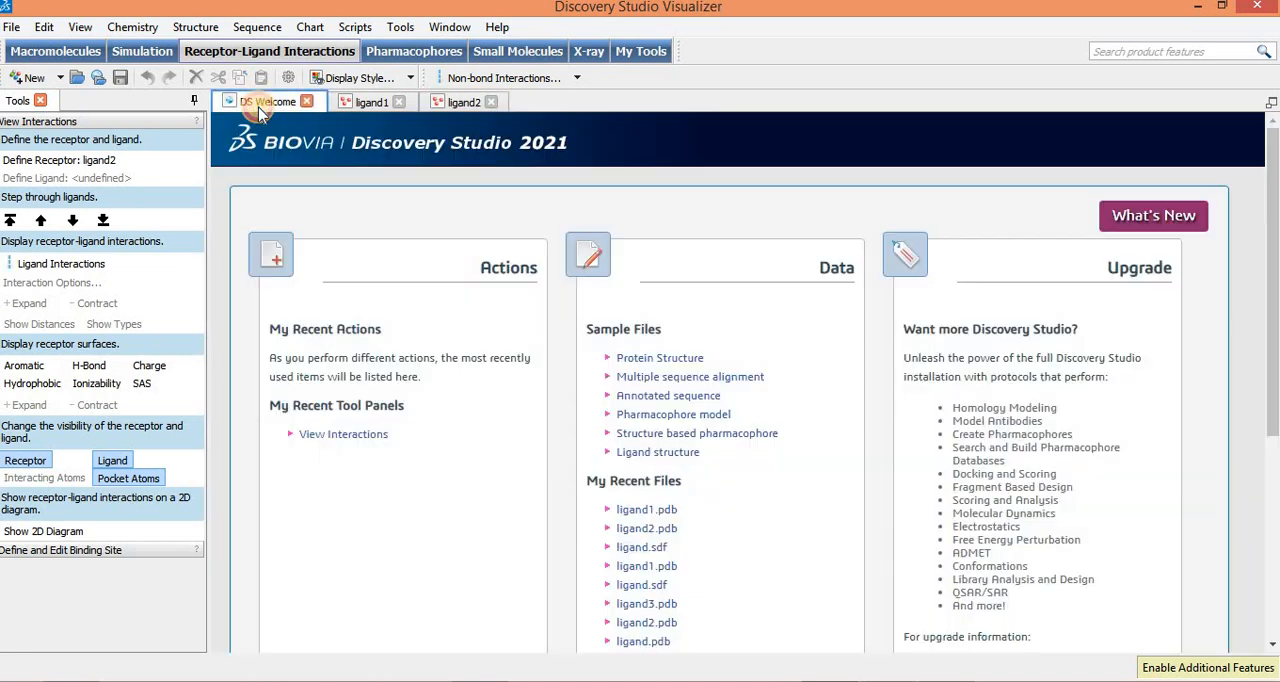
{"action": "left_click", "coordinate": [836, 681]}
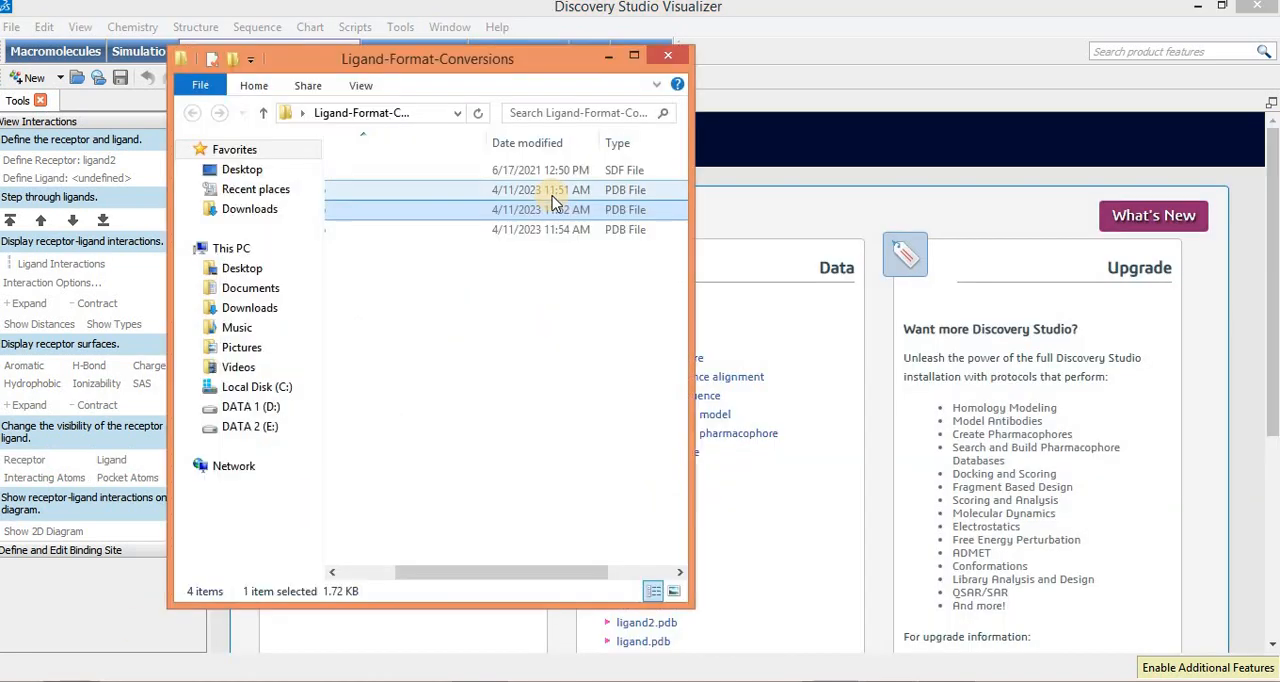
{"action": "left_click_drag", "start_coordinate": [465, 575], "coordinate": [340, 577]}
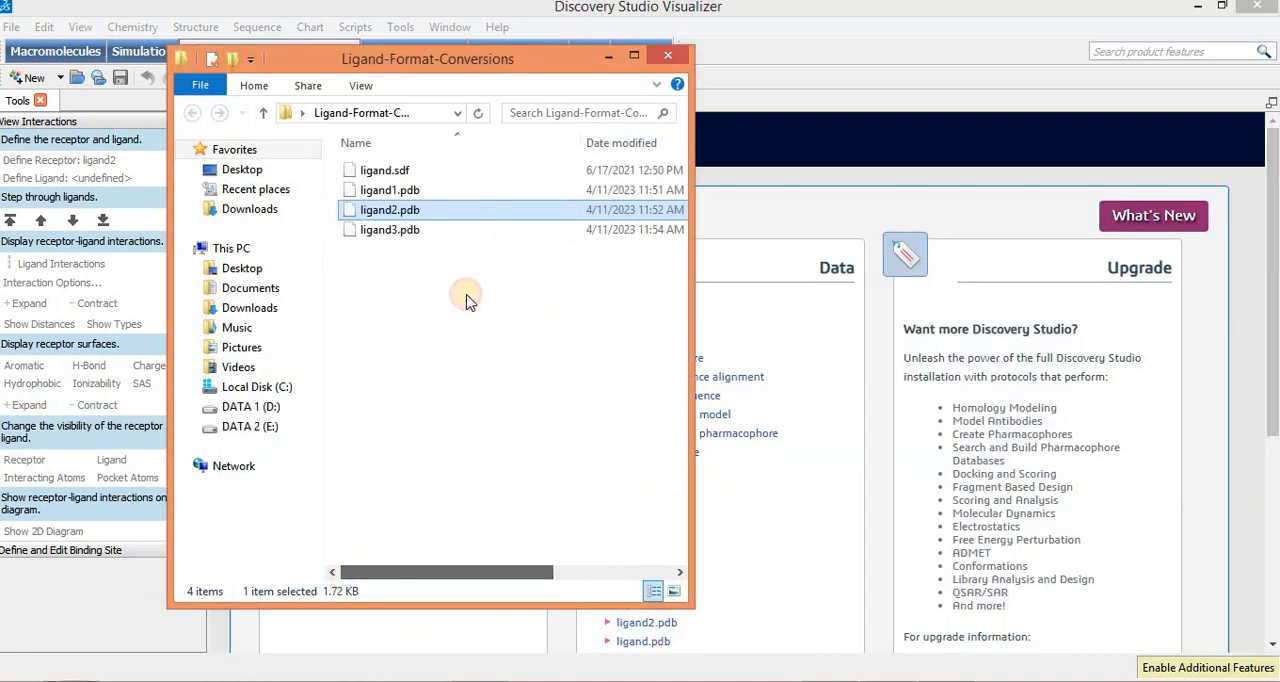
{"action": "left_click_drag", "start_coordinate": [388, 230], "coordinate": [843, 508]}
{"action": "left_click", "coordinate": [438, 253]}
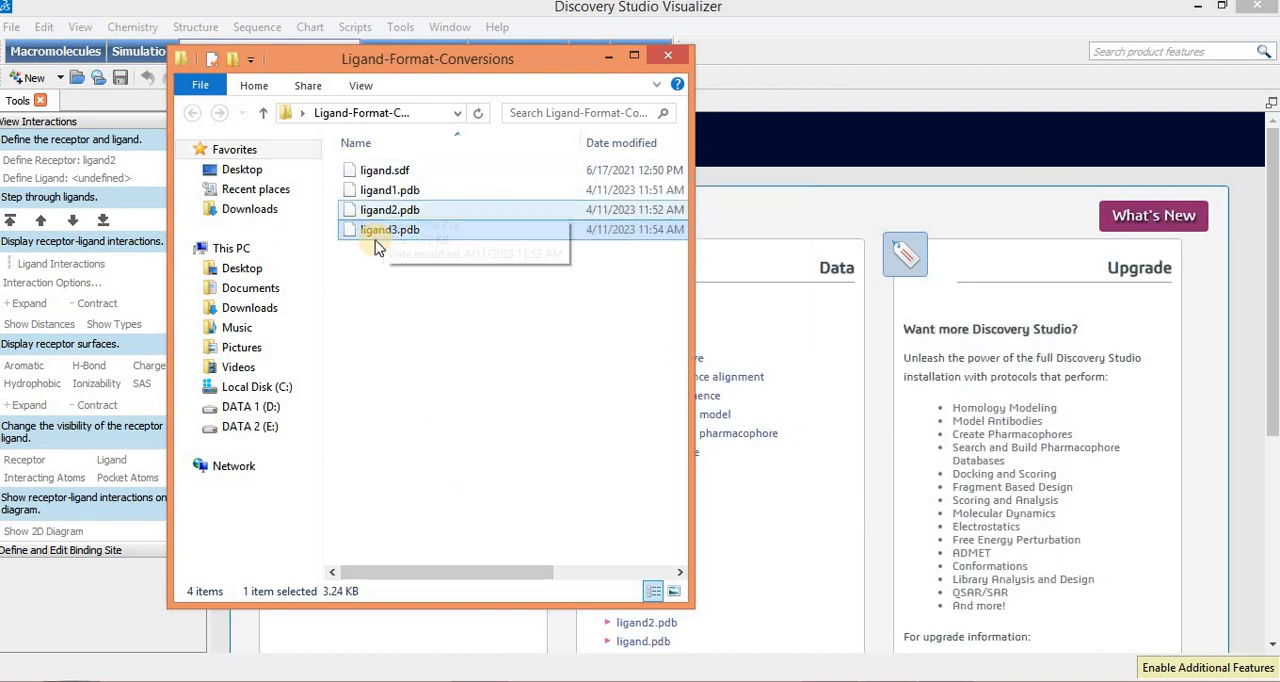
{"action": "left_click_drag", "start_coordinate": [368, 232], "coordinate": [758, 380]}
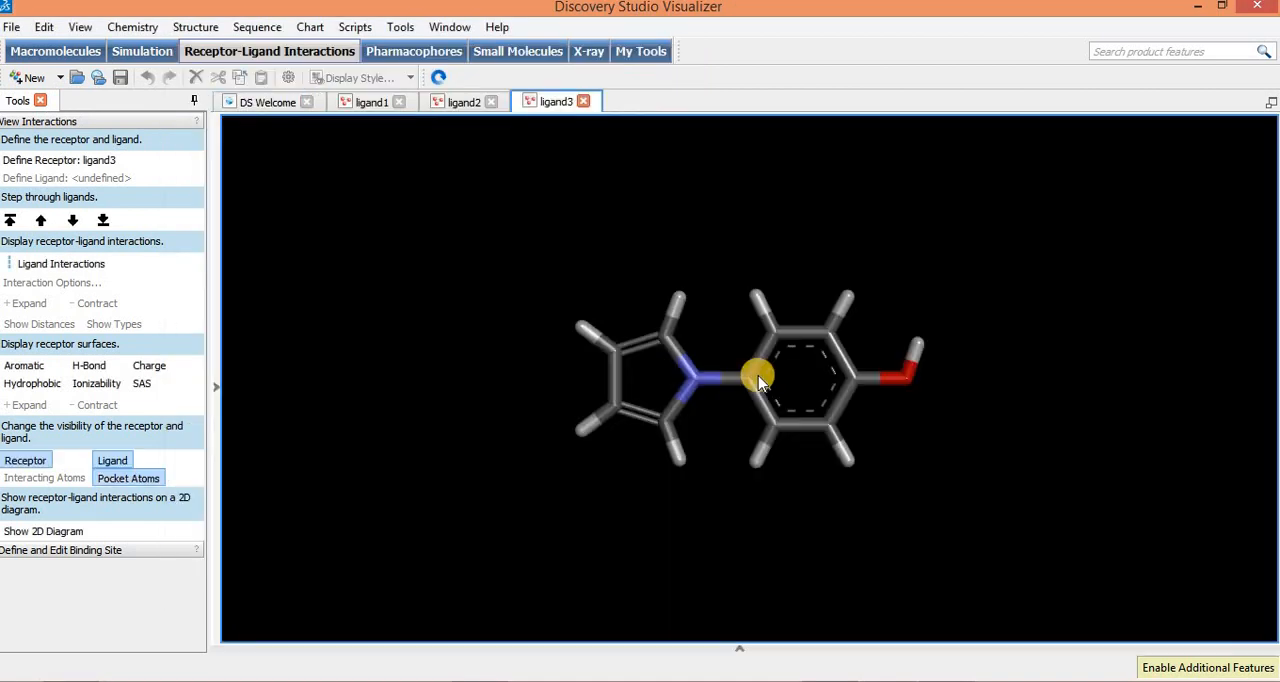
Step: Label the atoms of ligand3 by the Name attribute in green Arial, size 14
{"action": "left_click", "coordinate": [203, 28]}
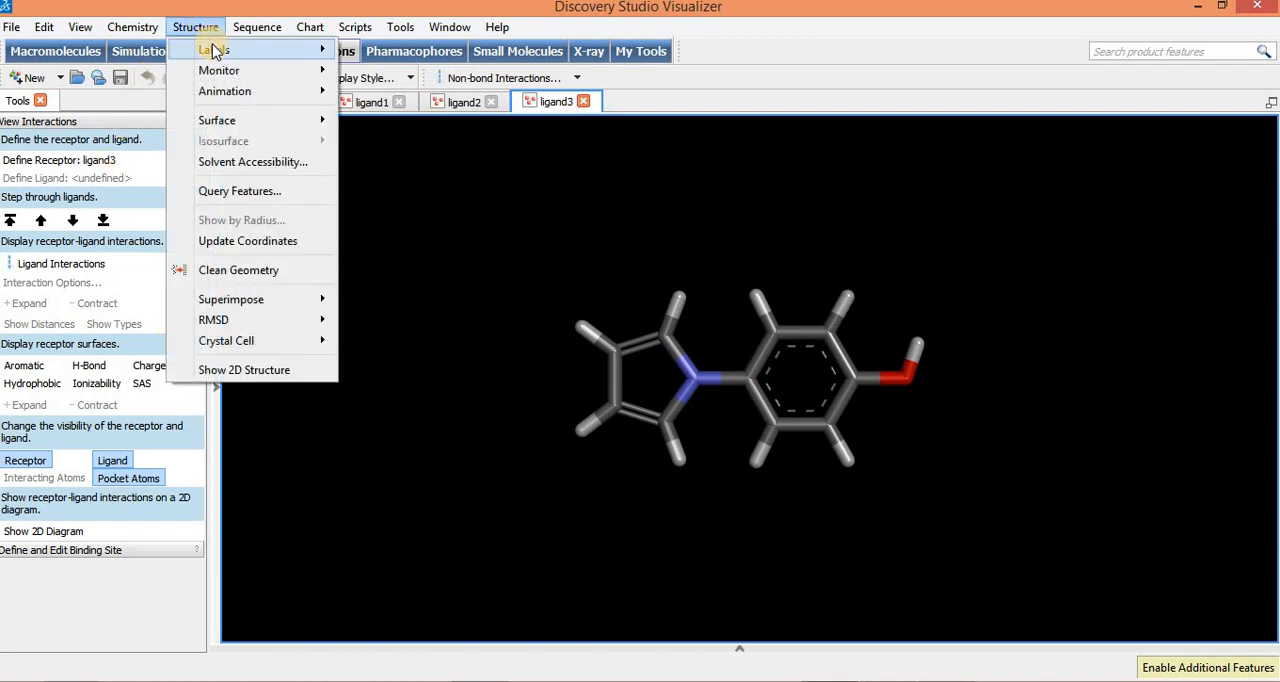
{"action": "mouse_move", "coordinate": [249, 49]}
{"action": "left_click", "coordinate": [378, 56]}
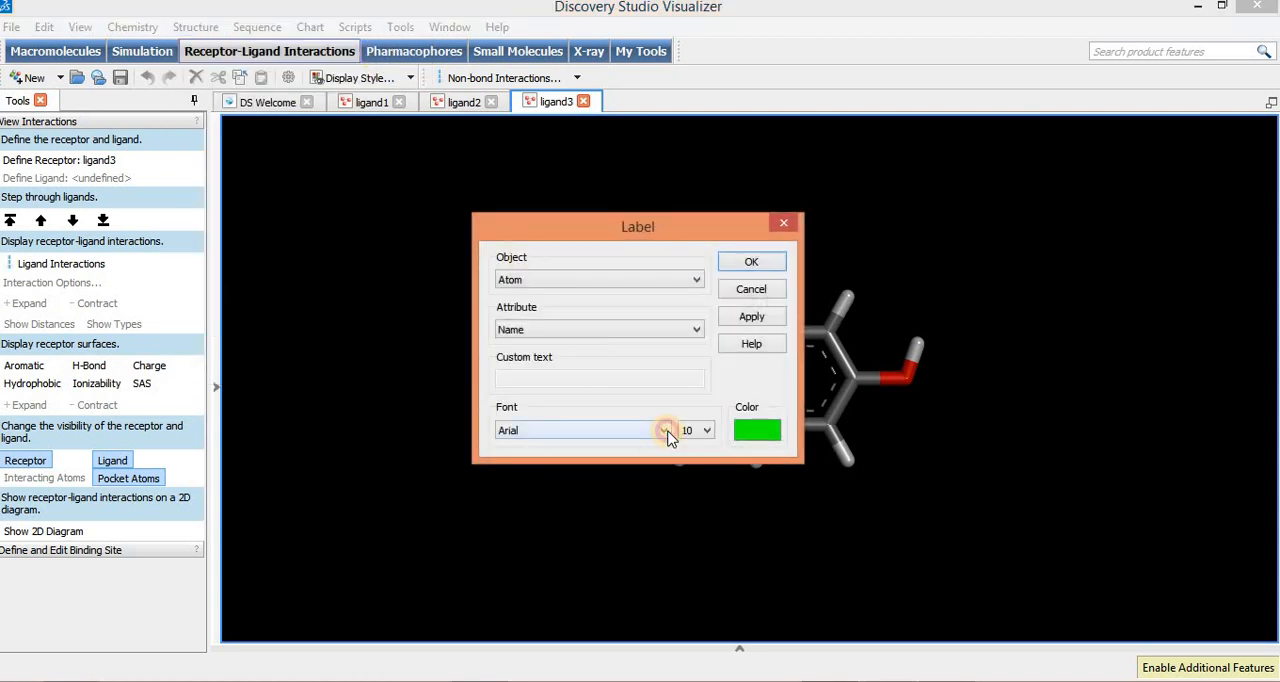
{"action": "left_click", "coordinate": [665, 431]}
{"action": "left_click", "coordinate": [694, 432]}
{"action": "left_click", "coordinate": [706, 431]}
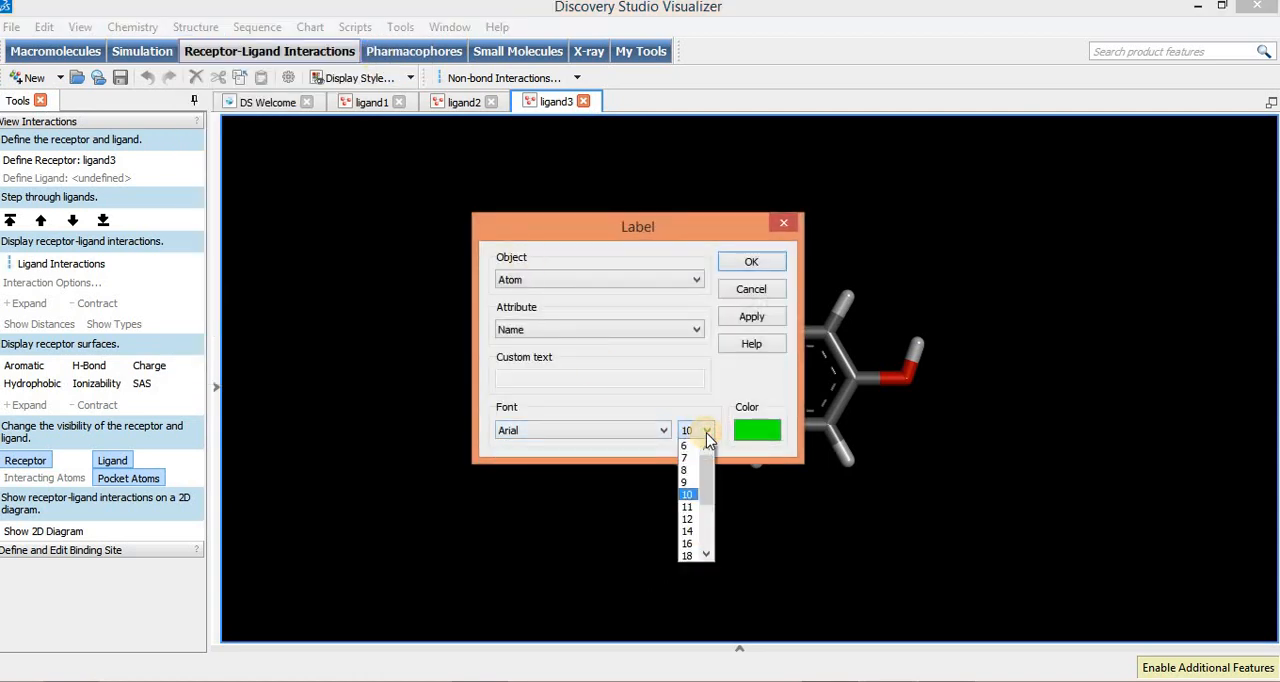
{"action": "left_click", "coordinate": [690, 537]}
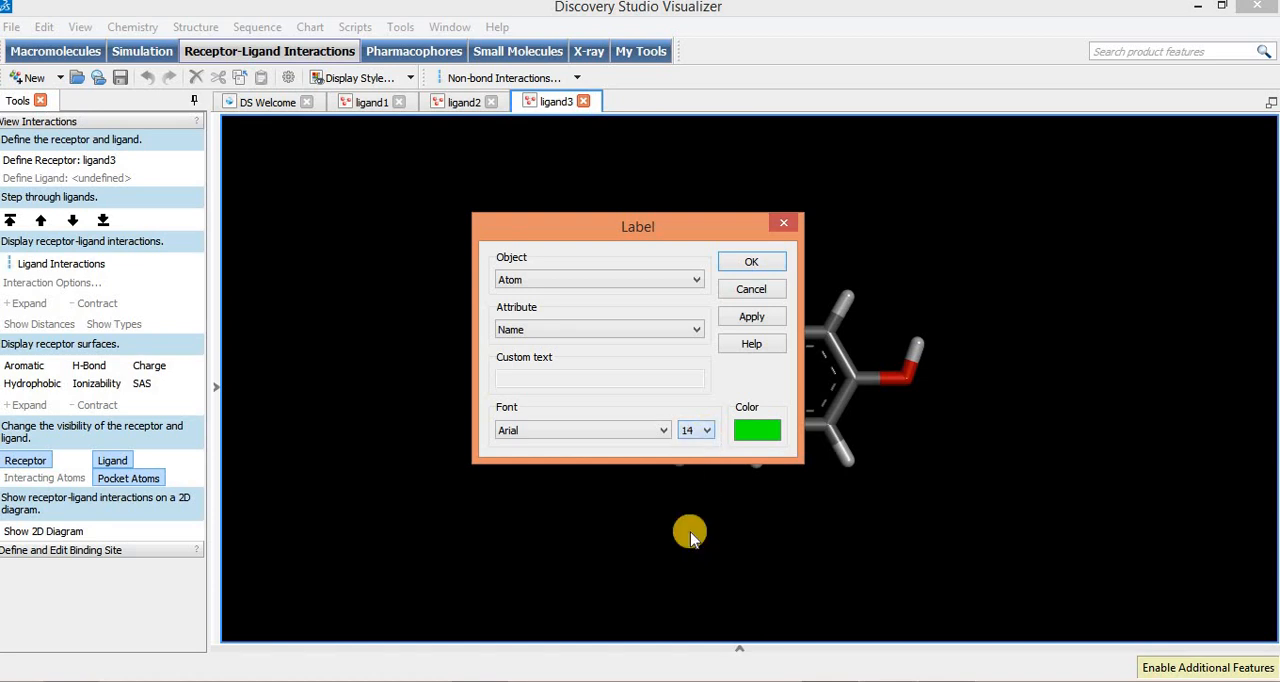
{"action": "left_click", "coordinate": [760, 432]}
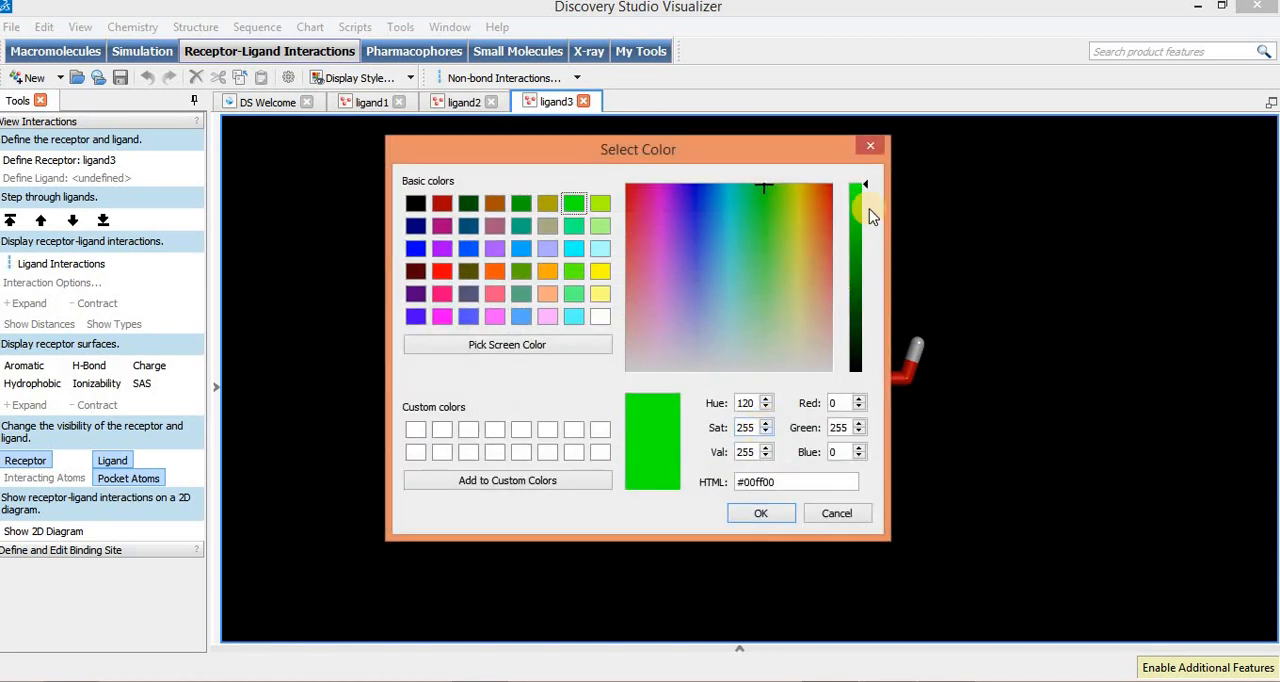
{"action": "left_click", "coordinate": [873, 147]}
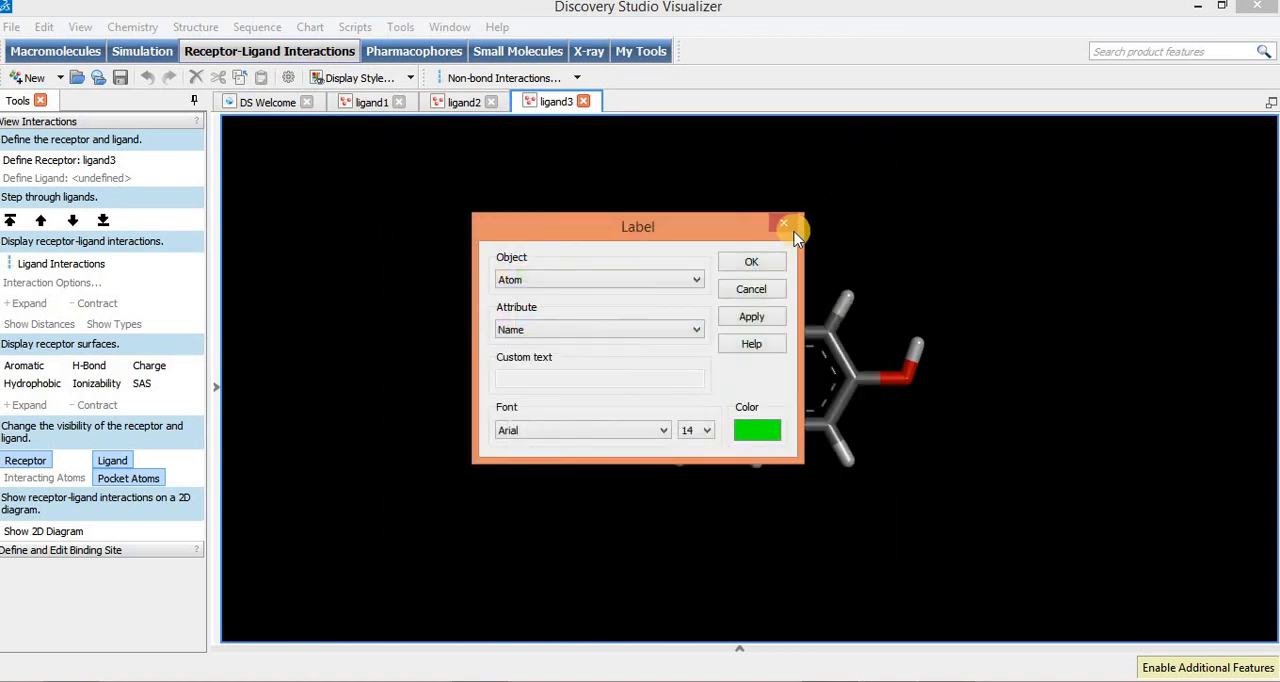
{"action": "left_click", "coordinate": [743, 315]}
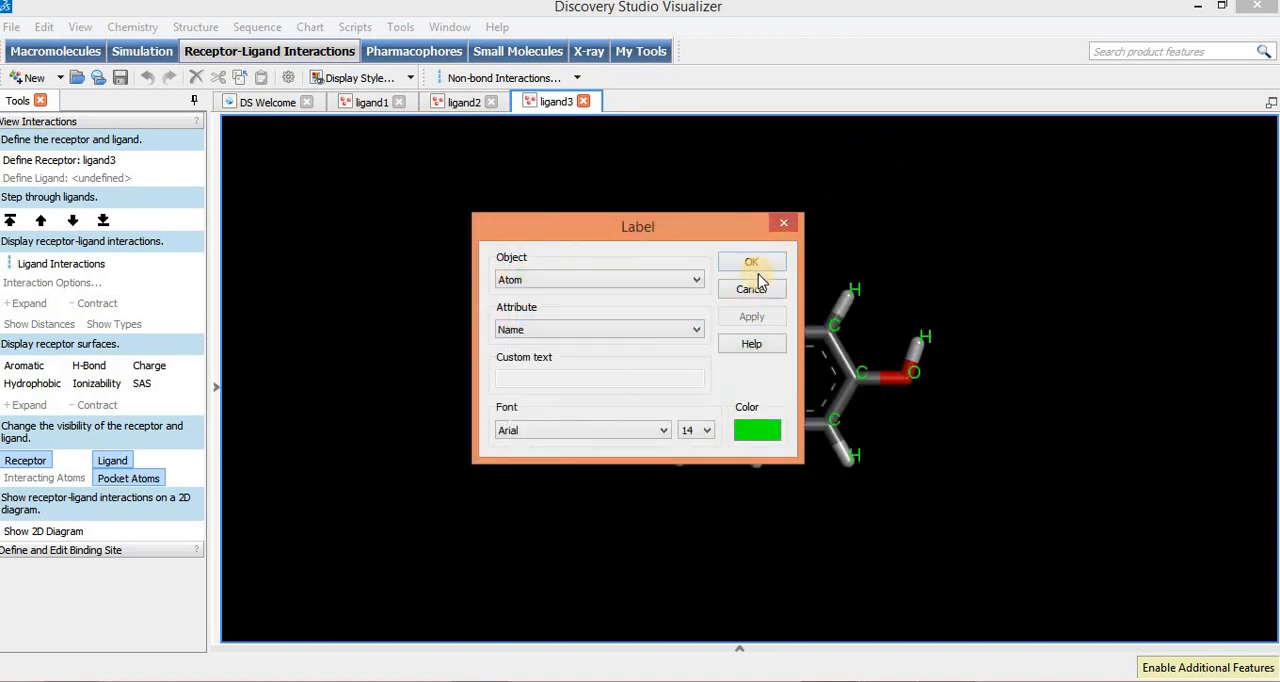
Step: Finish labelling ligand3 and label the atoms of ligand2 by the Name attribute in green Arial, size 14
{"action": "left_click", "coordinate": [752, 264]}
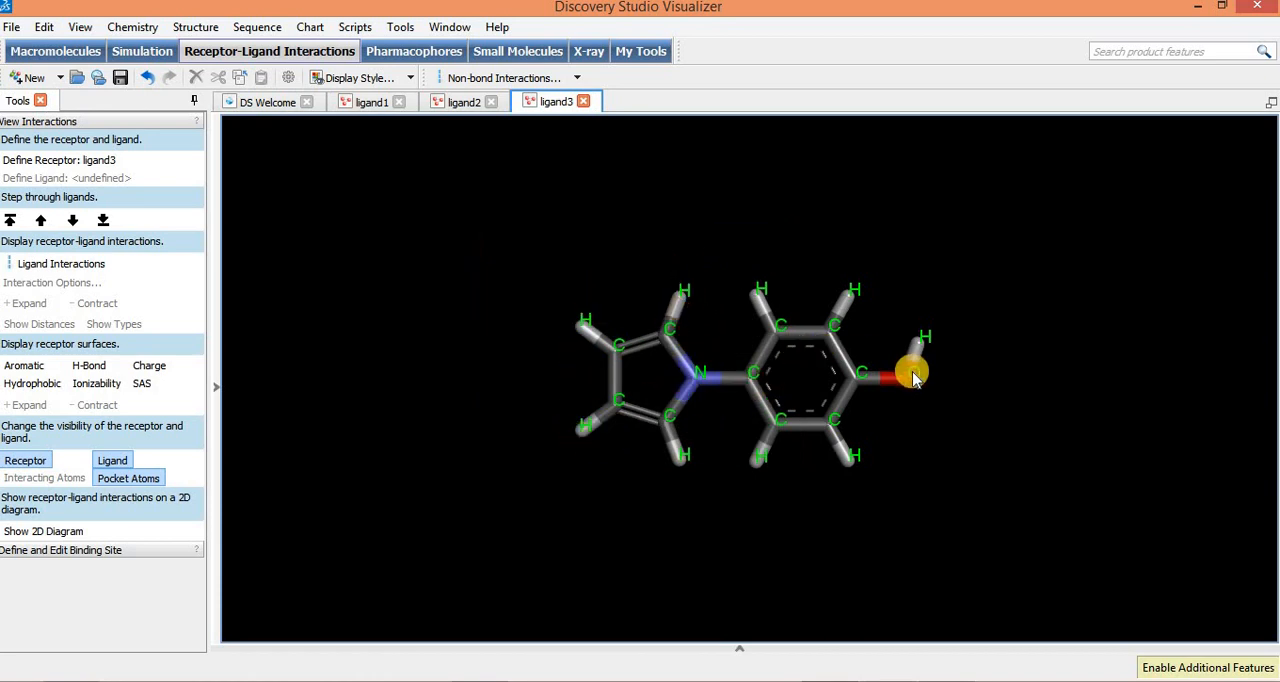
{"action": "left_click", "coordinate": [463, 103]}
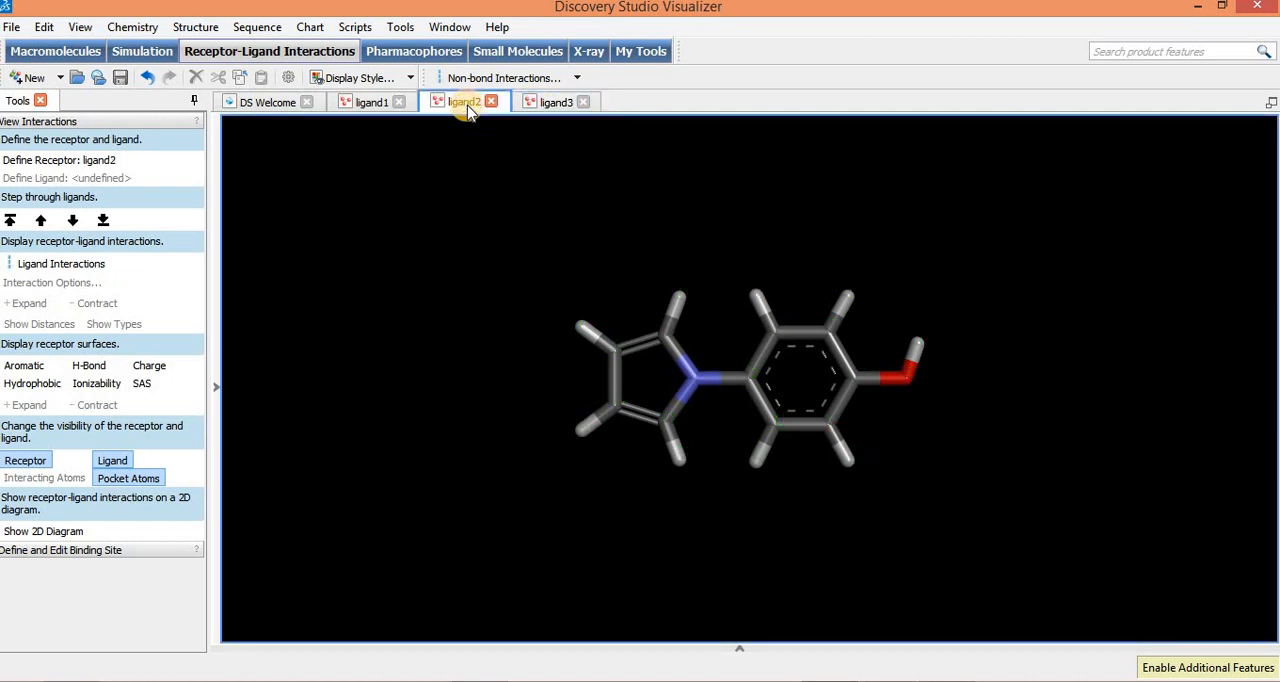
{"action": "left_click", "coordinate": [195, 27]}
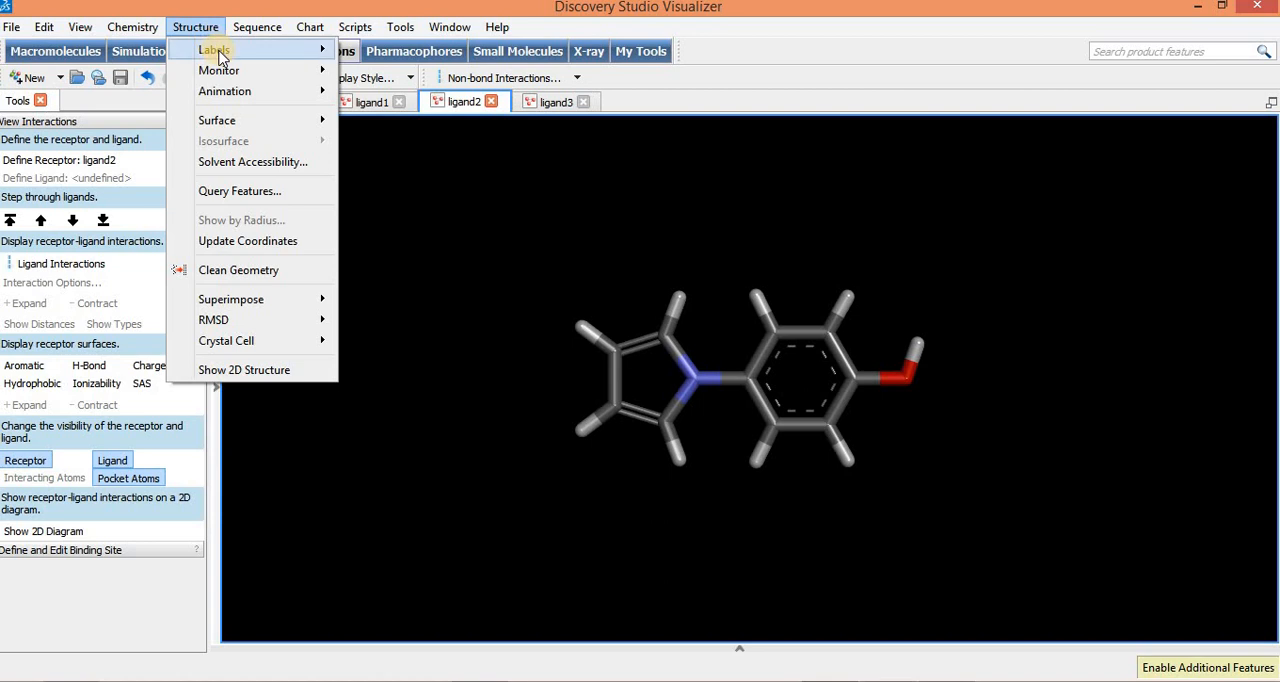
{"action": "mouse_move", "coordinate": [222, 55]}
{"action": "left_click", "coordinate": [358, 49]}
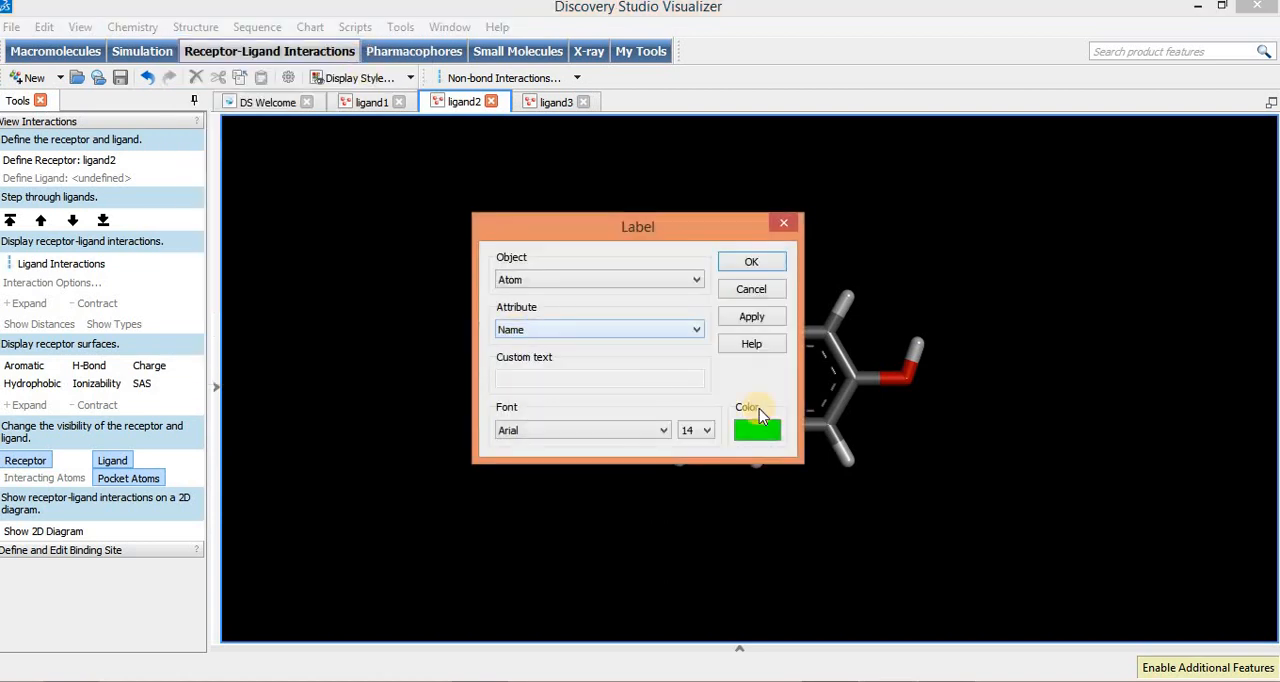
{"action": "left_click", "coordinate": [751, 317]}
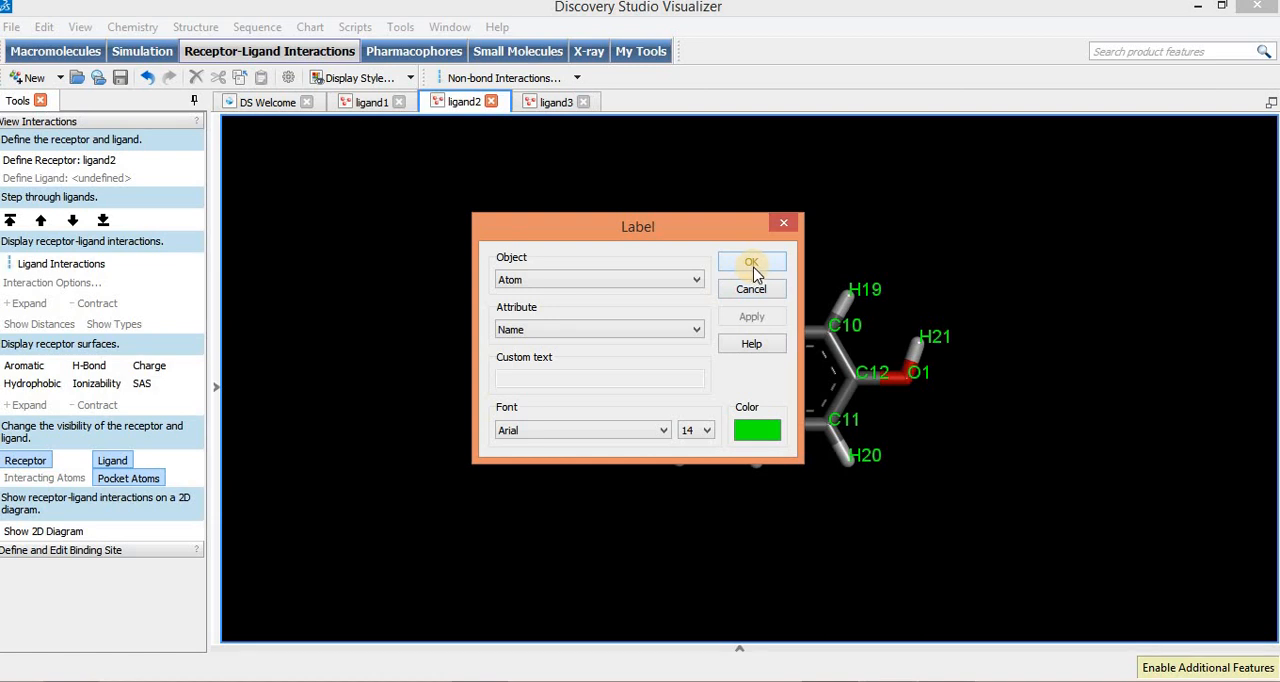
{"action": "left_click", "coordinate": [752, 266]}
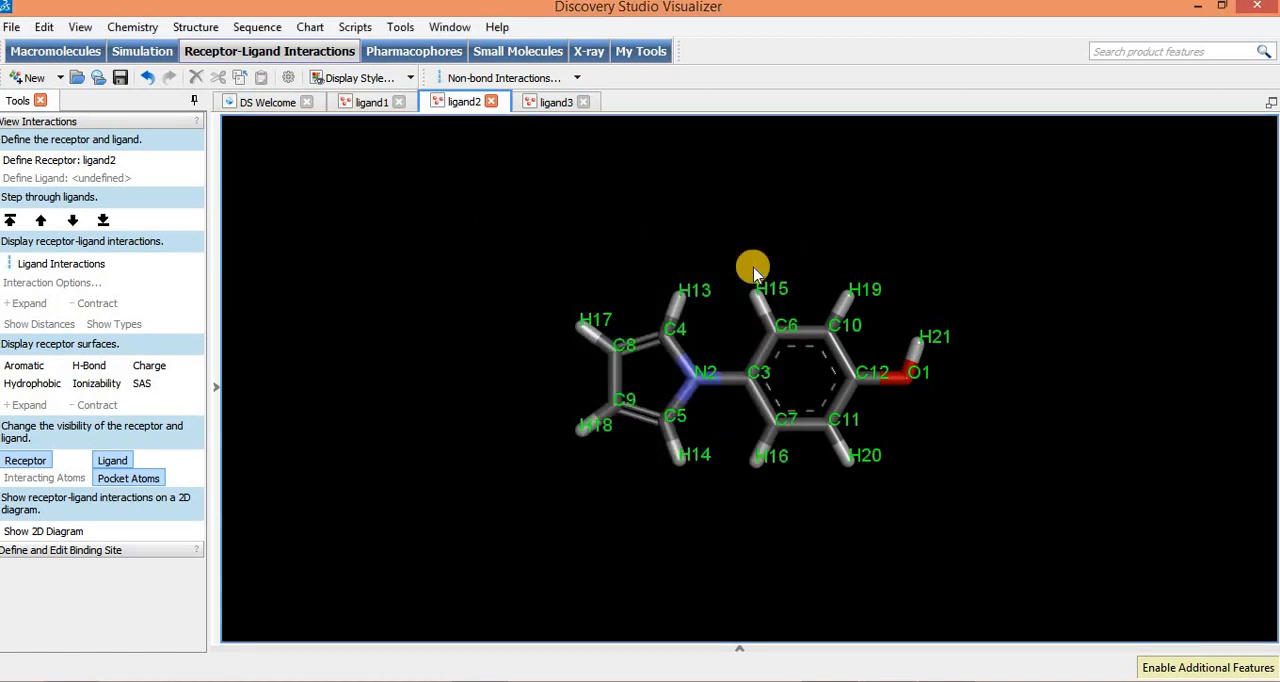
Step: Label the atoms of ligand1 by the Name attribute in green Arial, size 14
{"action": "left_click", "coordinate": [370, 103]}
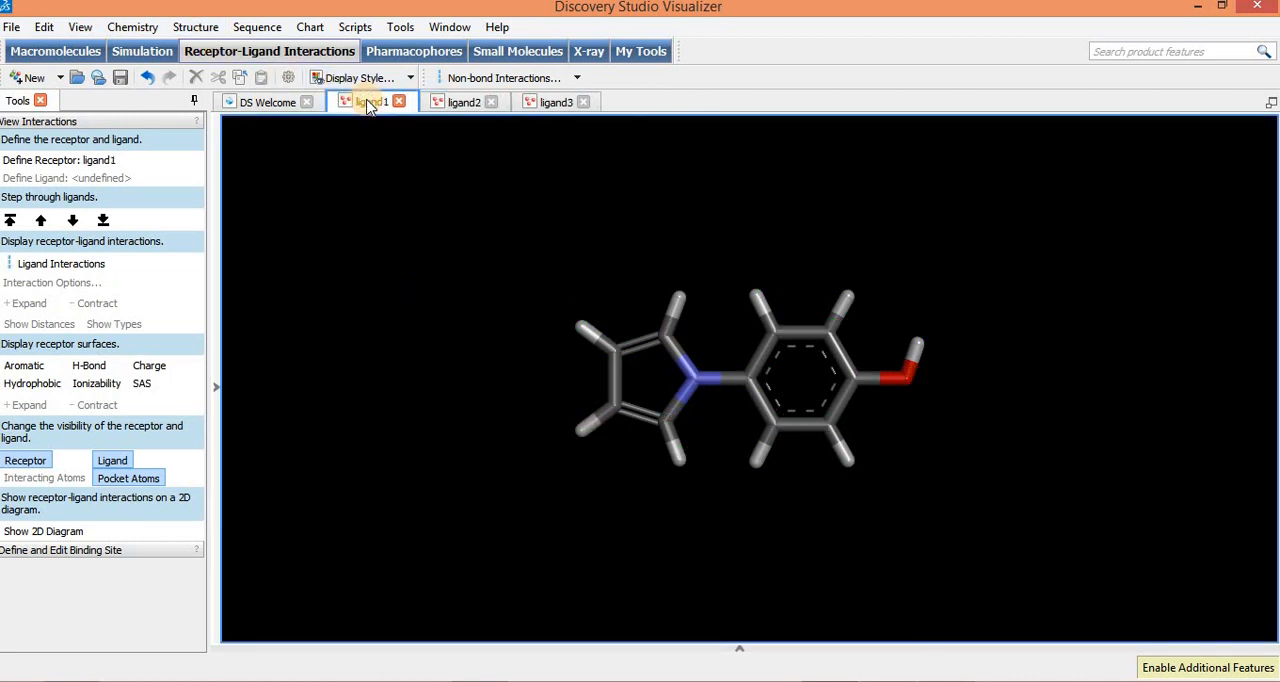
{"action": "left_click", "coordinate": [192, 28]}
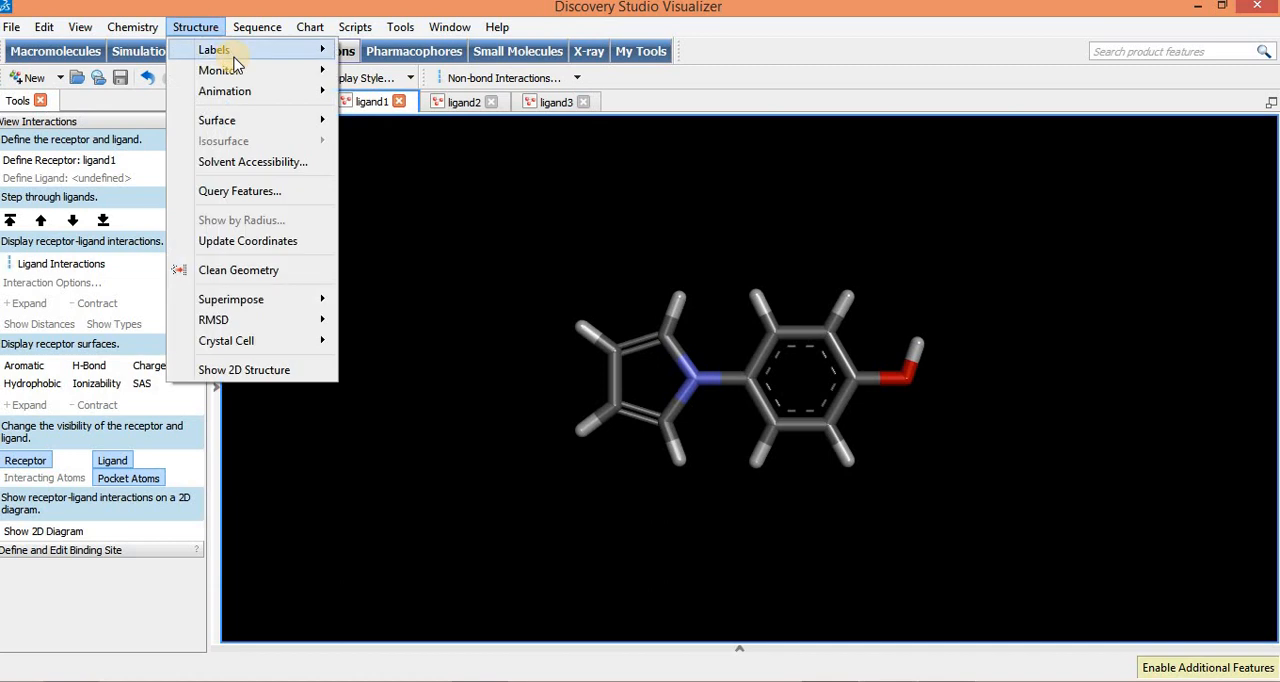
{"action": "left_click", "coordinate": [380, 54]}
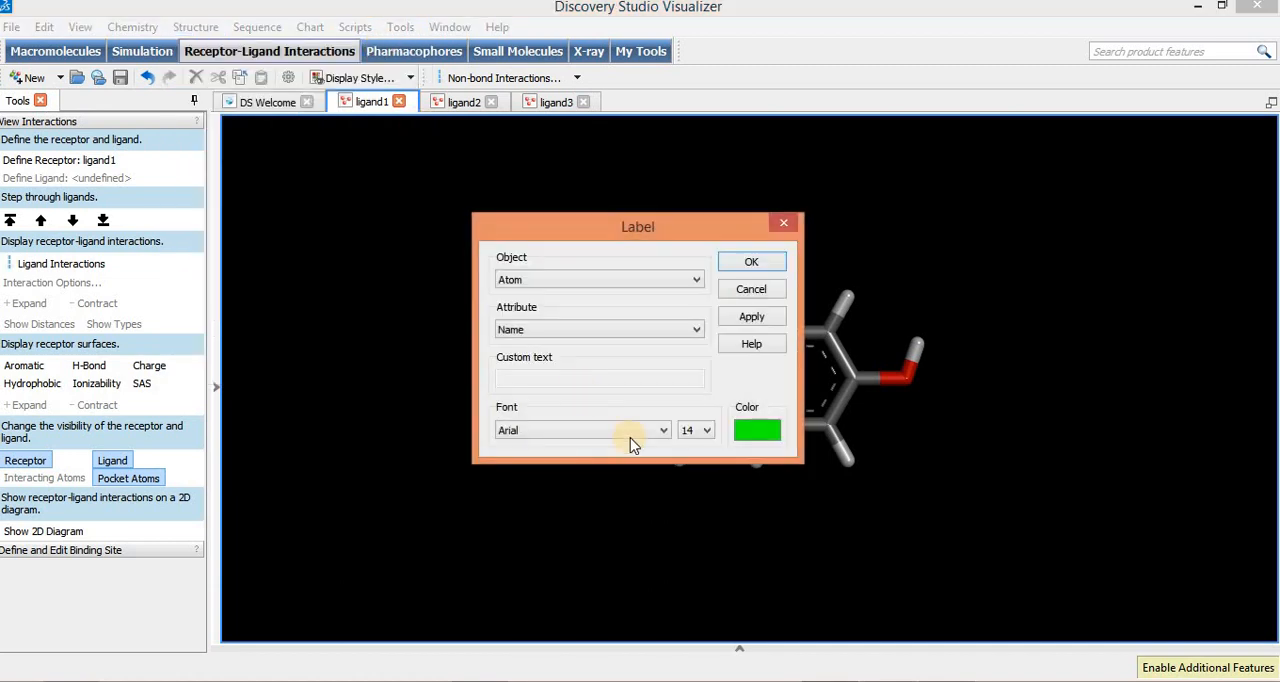
{"action": "left_click", "coordinate": [757, 263]}
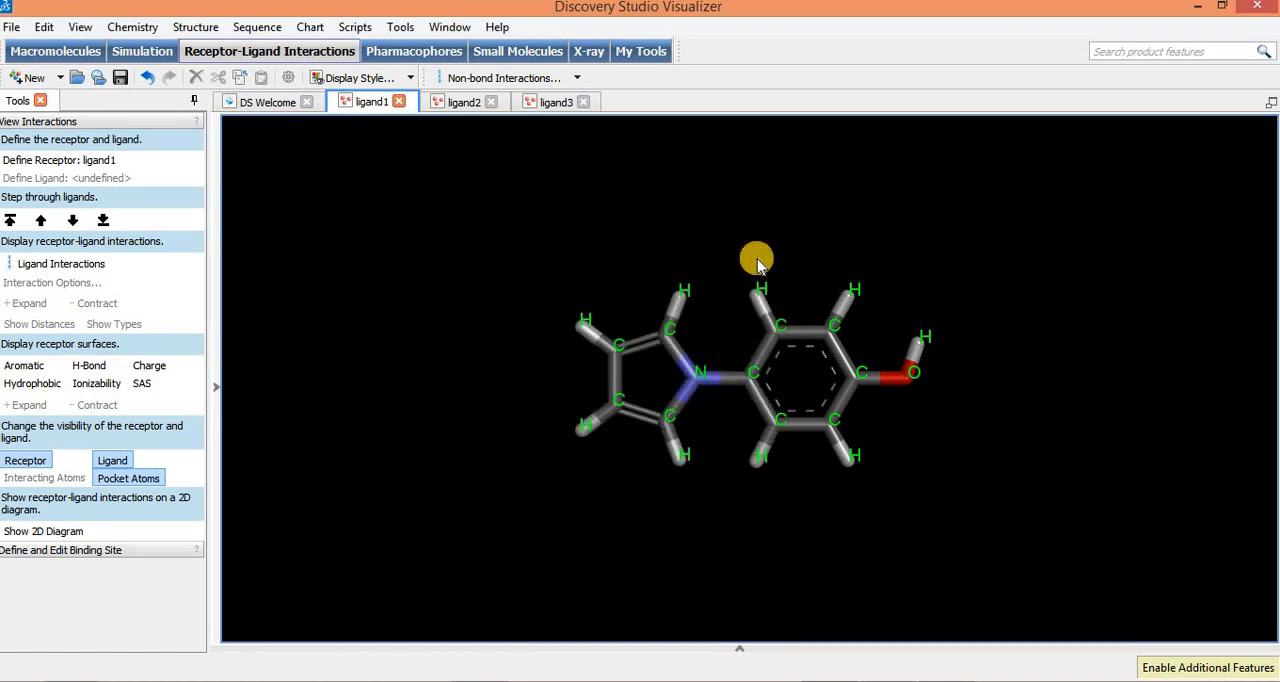
Step: Compare the atom name labels of ligand2 and ligand3 with those of ligand1
{"action": "left_click", "coordinate": [462, 108]}
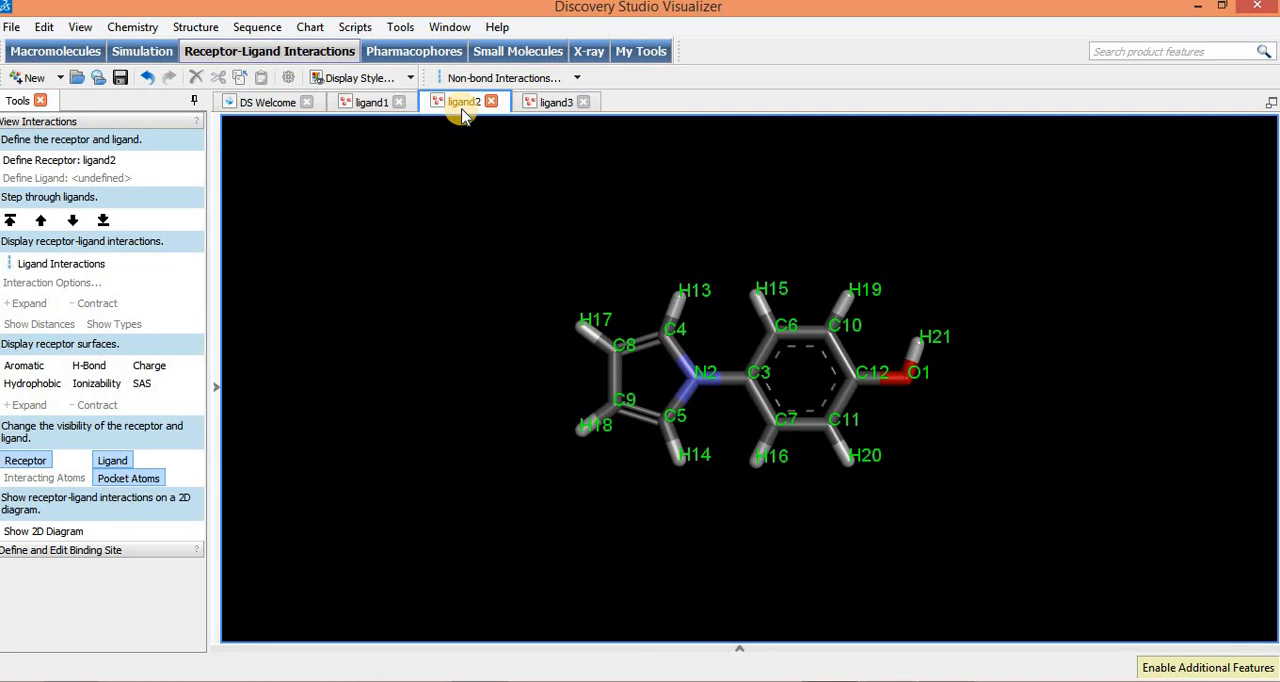
{"action": "left_click", "coordinate": [556, 103]}
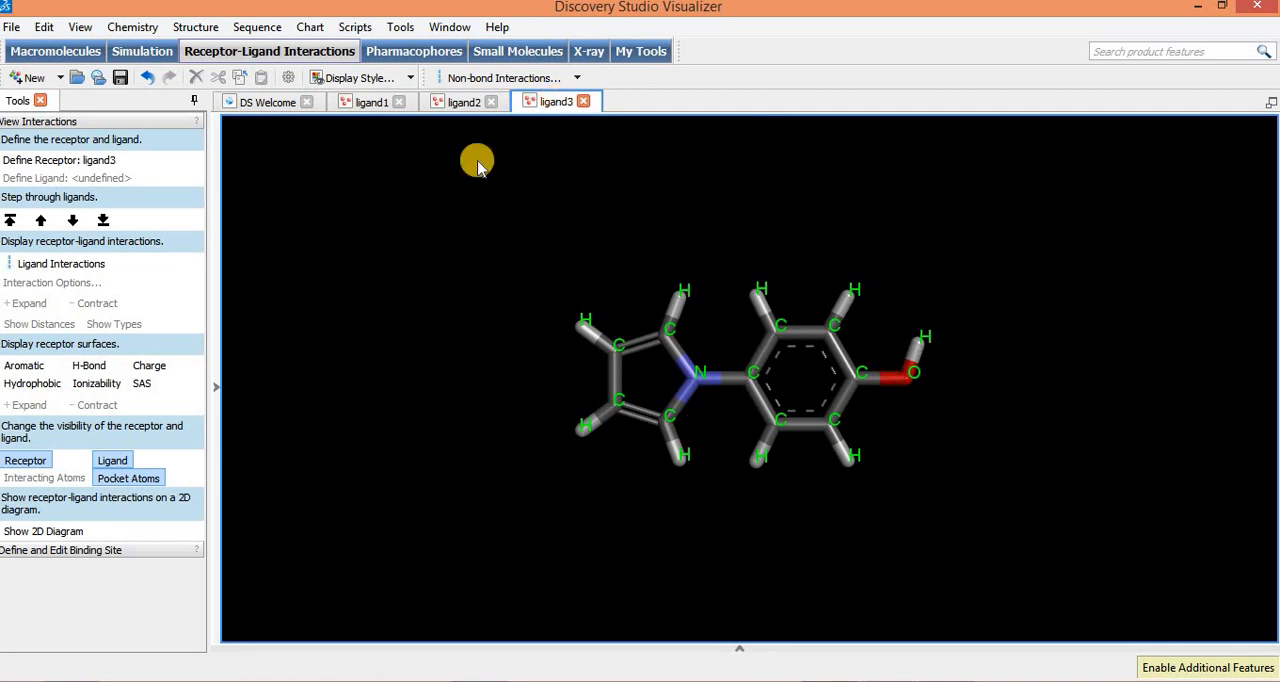
{"action": "left_click", "coordinate": [466, 108]}
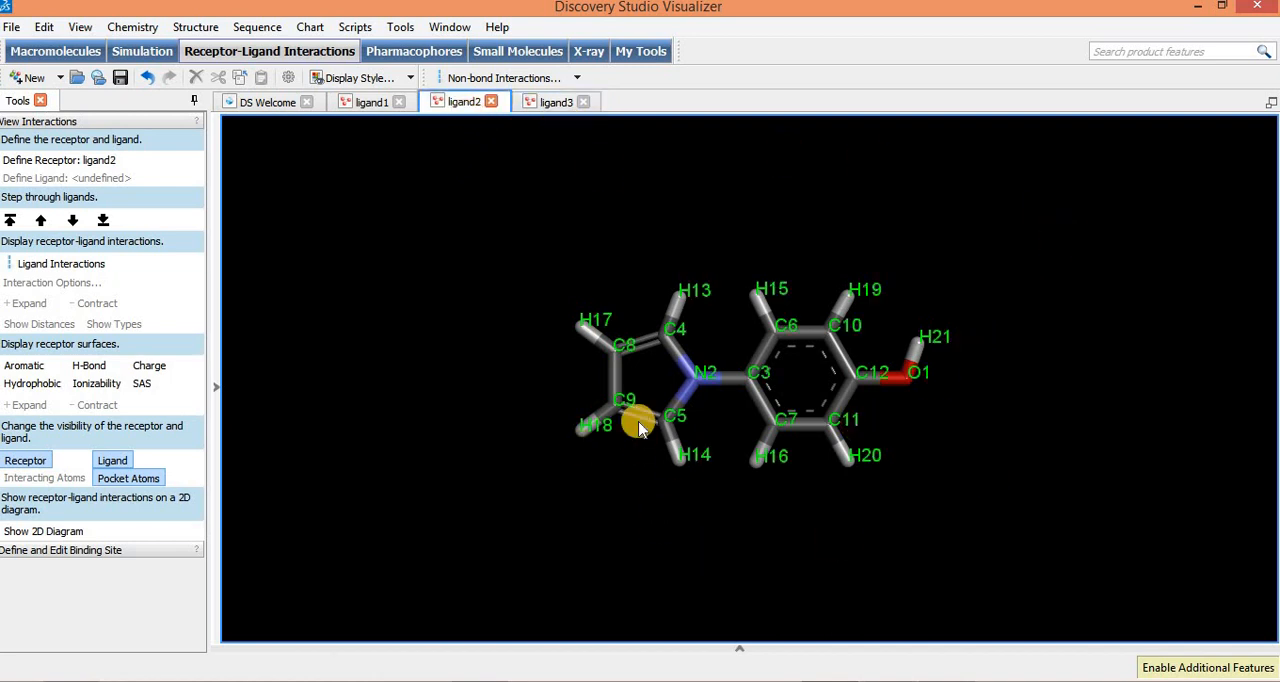
{"action": "left_click", "coordinate": [370, 103]}
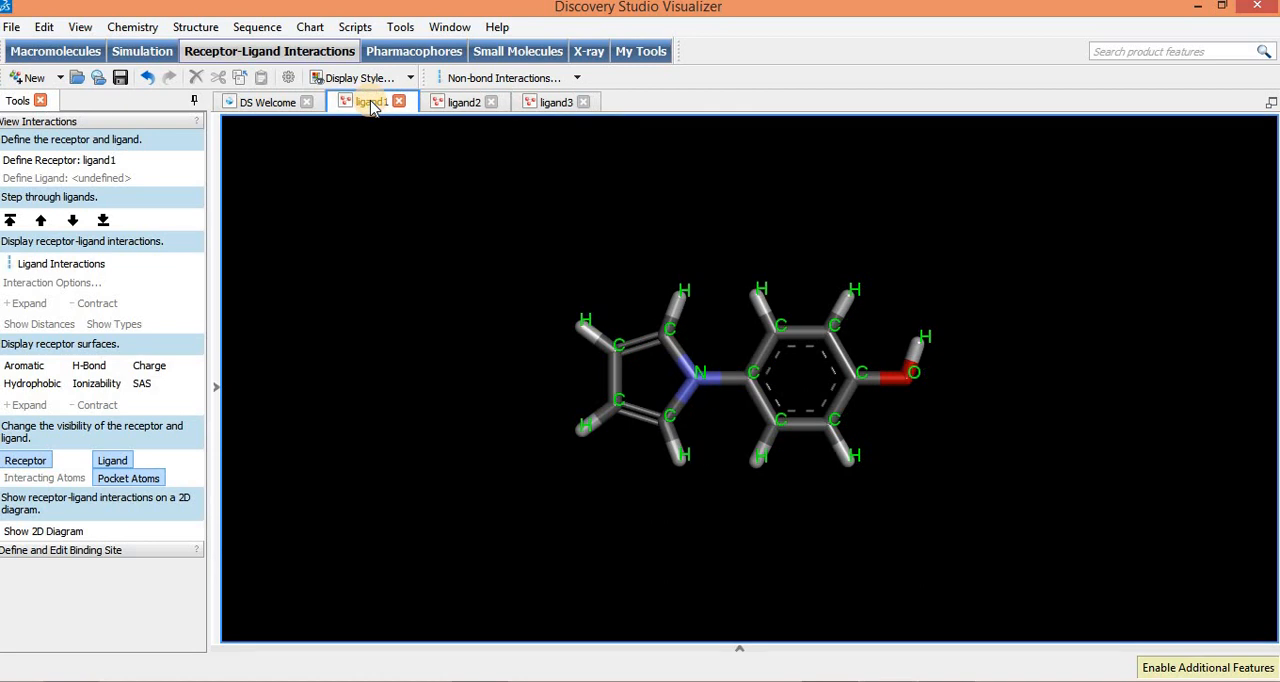
{"action": "left_click", "coordinate": [195, 27]}
{"action": "mouse_move", "coordinate": [251, 49]}
{"action": "left_click", "coordinate": [372, 51]}
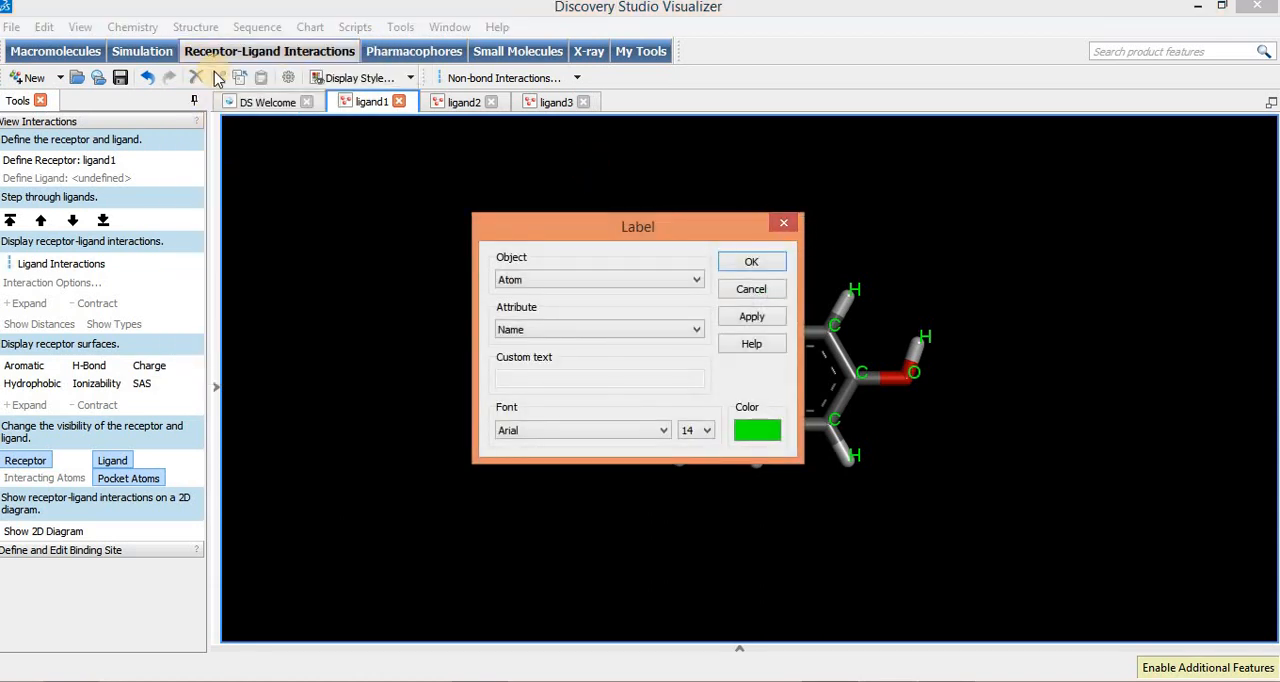
{"action": "left_click", "coordinate": [784, 223]}
Step: Remove the atom labels from the ligand1 structure
{"action": "left_click", "coordinate": [195, 27]}
{"action": "mouse_move", "coordinate": [217, 49]}
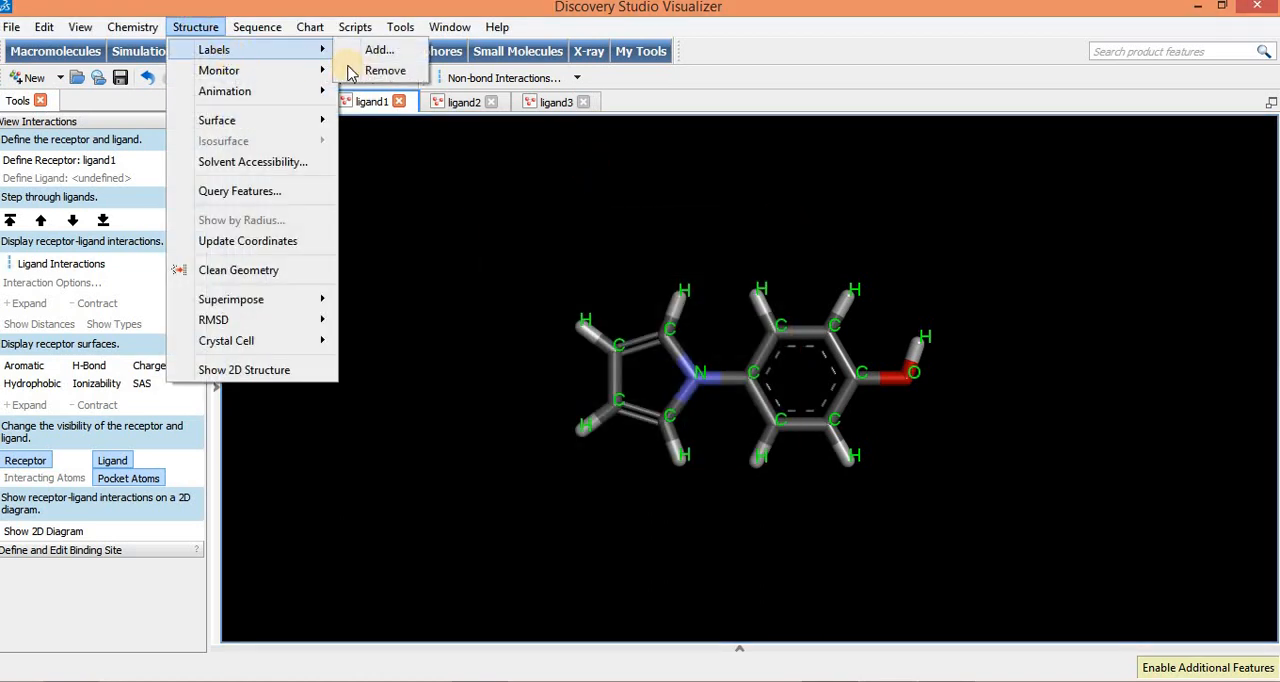
{"action": "left_click", "coordinate": [368, 74]}
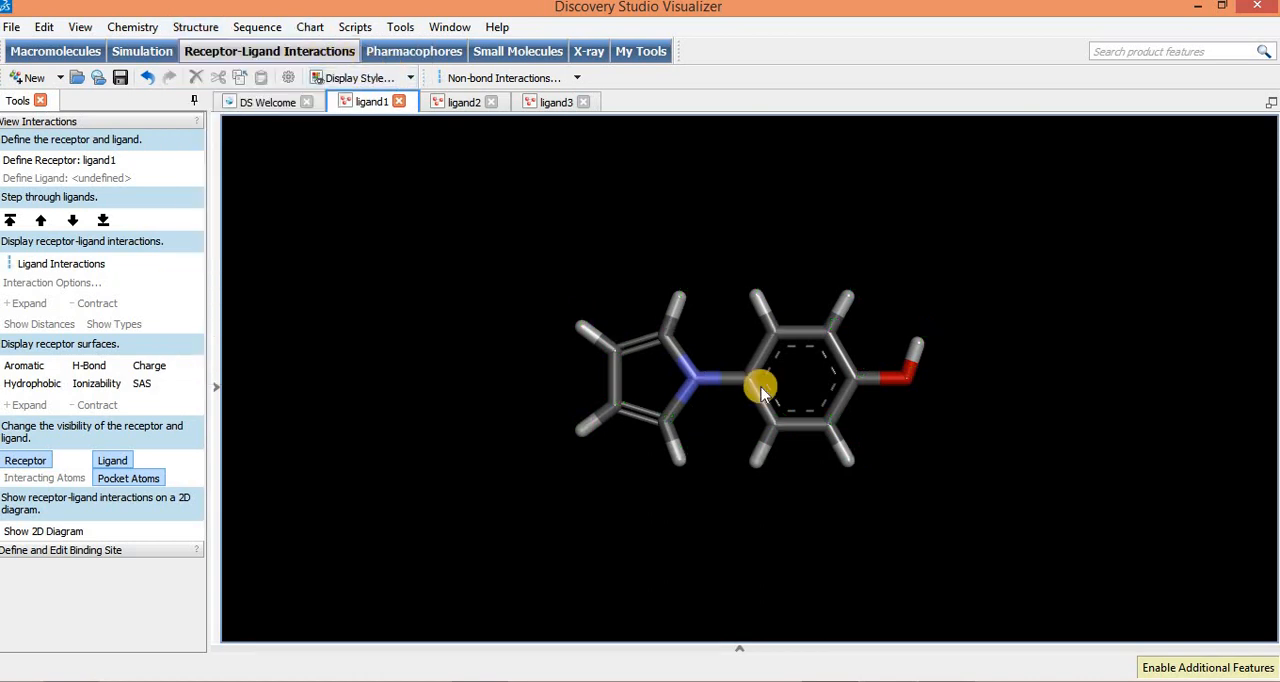
Step: Remove the atom labels from the ligand2 structure
{"action": "left_click", "coordinate": [465, 103]}
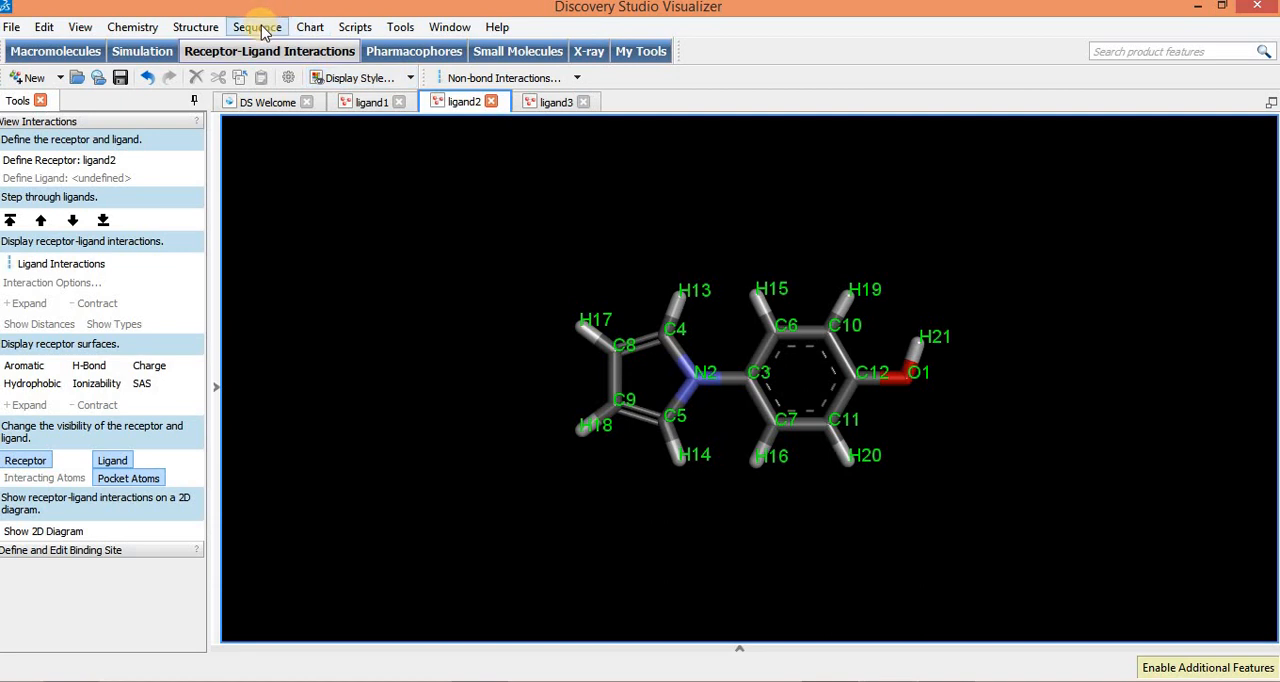
{"action": "left_click", "coordinate": [195, 27]}
{"action": "mouse_move", "coordinate": [240, 47]}
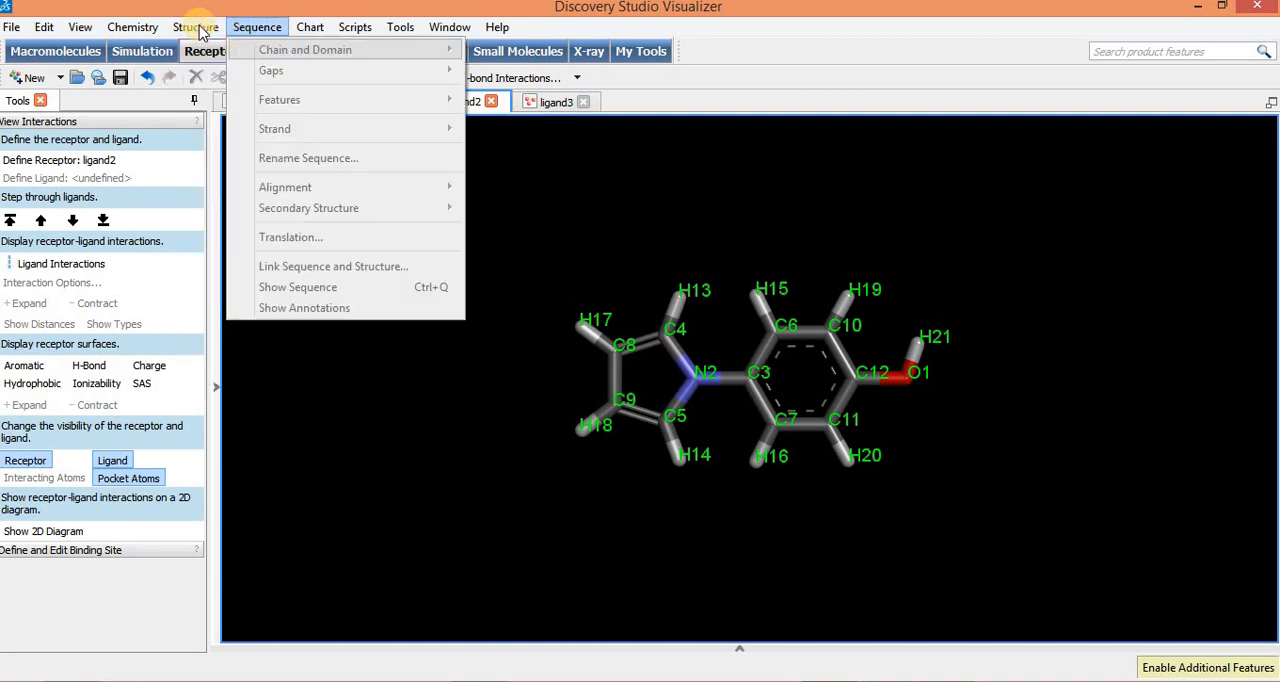
{"action": "left_click", "coordinate": [383, 72]}
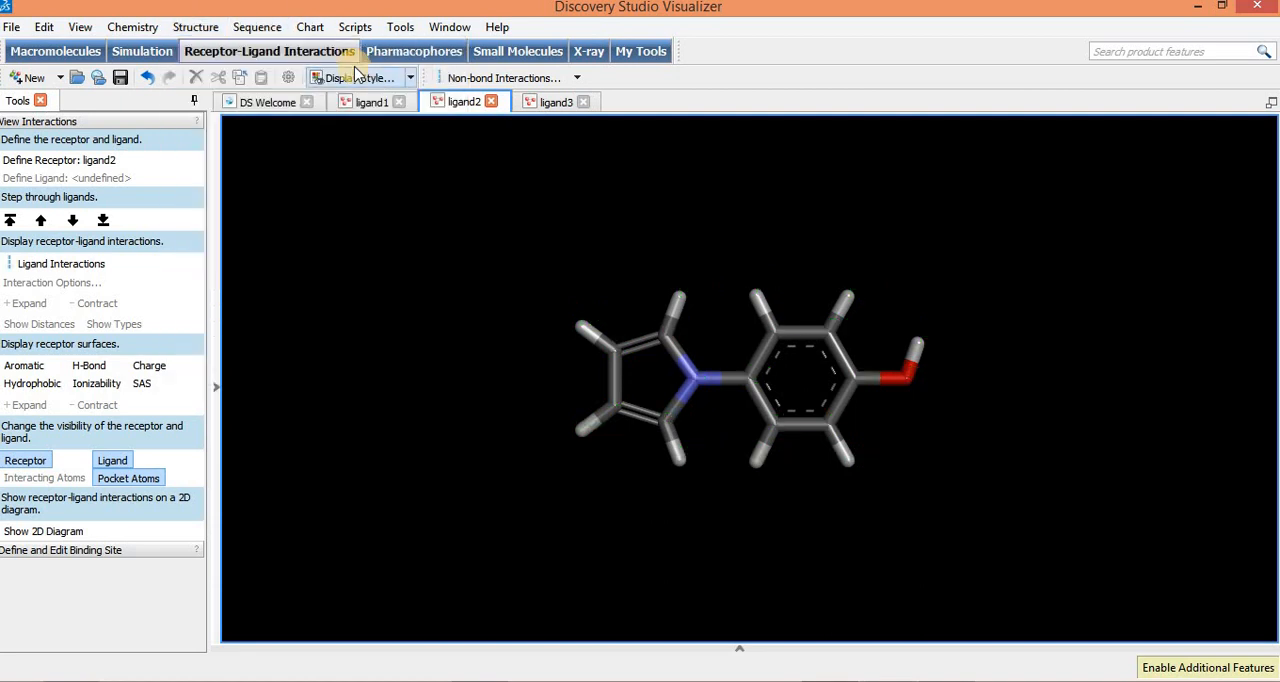
Step: Remove the atom labels from the ligand3 structure
{"action": "left_click", "coordinate": [553, 103]}
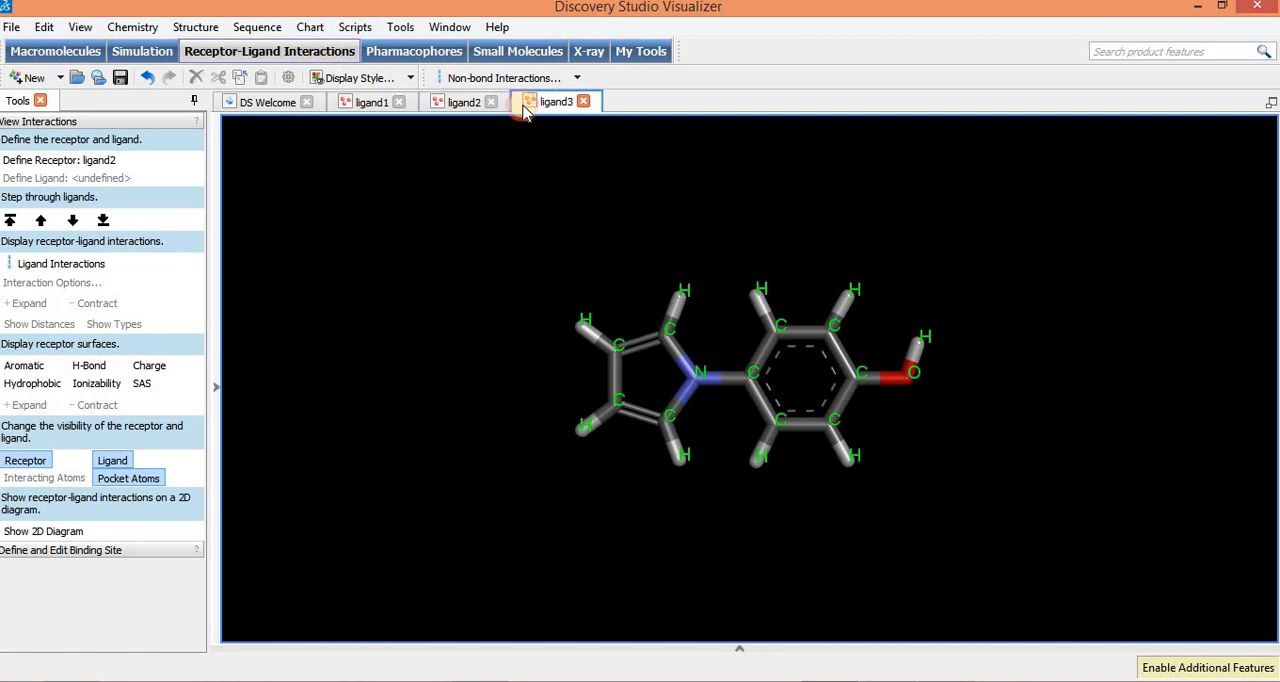
{"action": "left_click", "coordinate": [192, 27]}
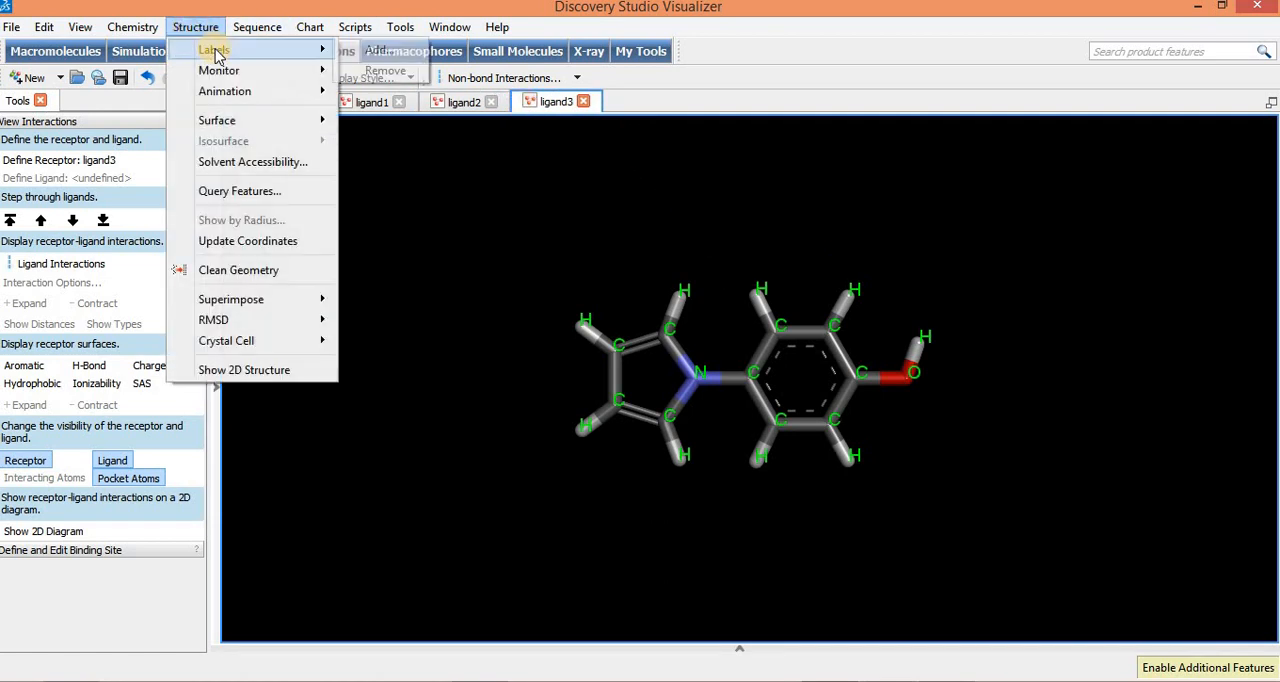
{"action": "mouse_move", "coordinate": [214, 50]}
{"action": "left_click", "coordinate": [385, 75]}
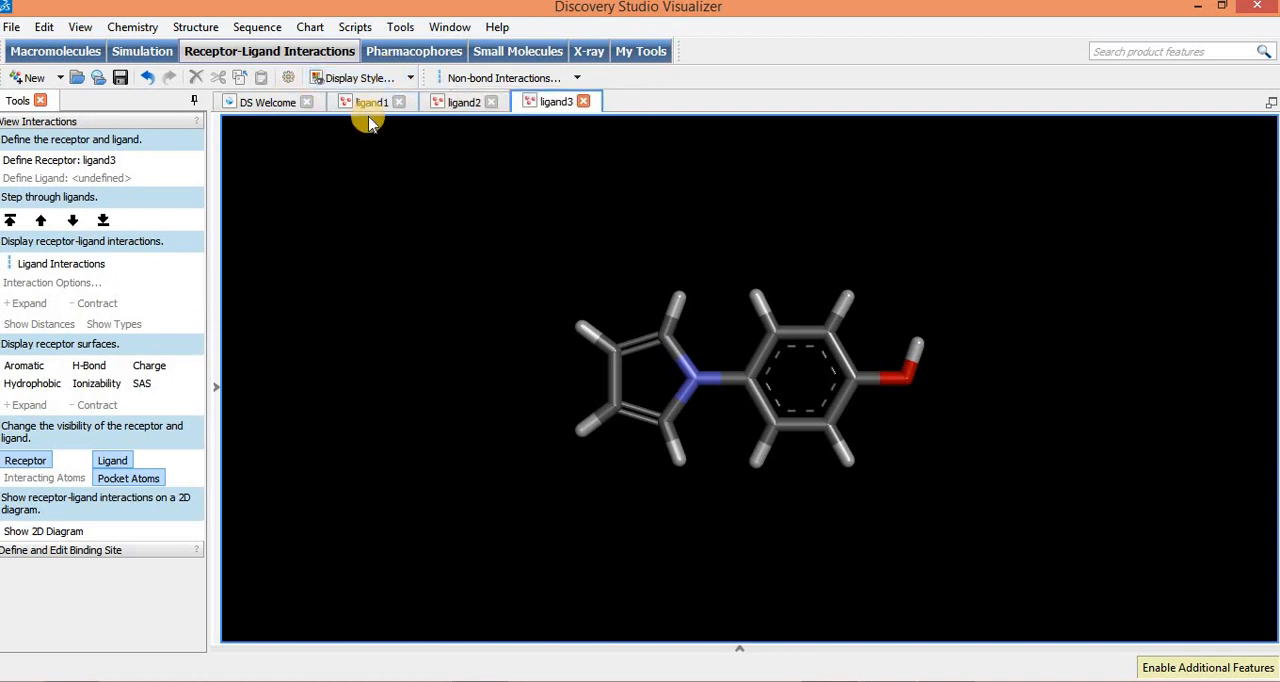
Step: Compare the unlabelled structures of ligand1, ligand2 and ligand3
{"action": "left_click", "coordinate": [368, 105]}
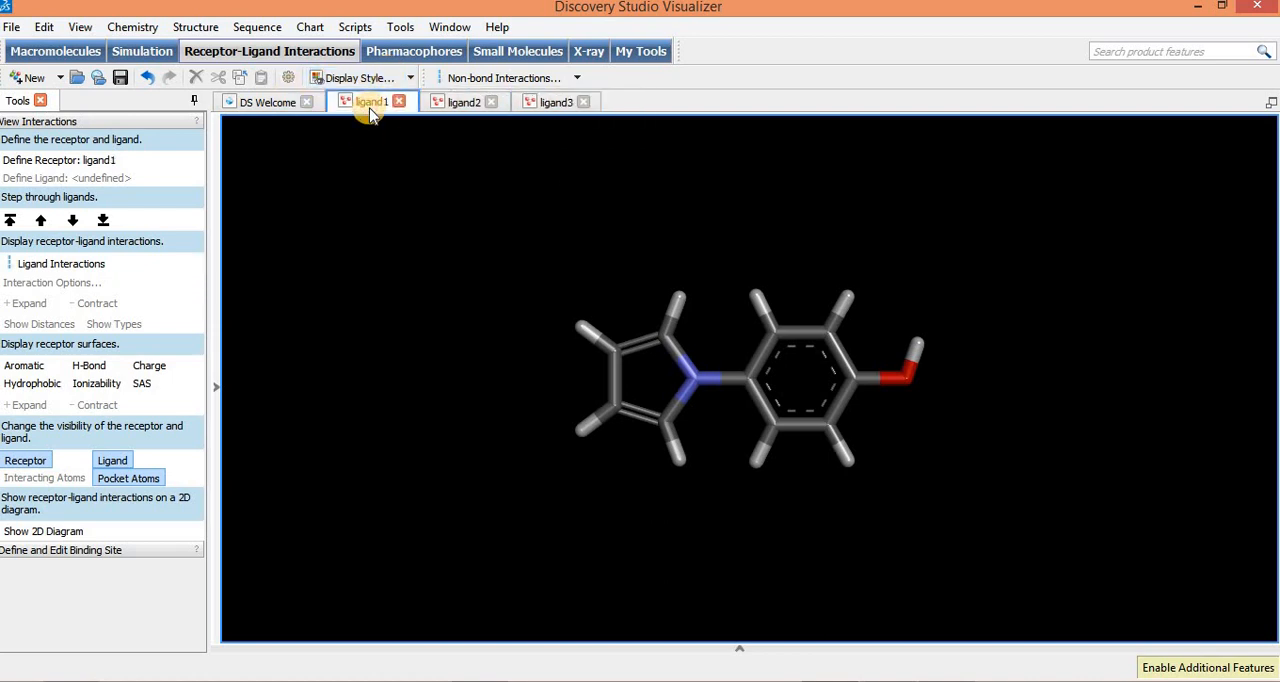
{"action": "left_click", "coordinate": [466, 105]}
{"action": "left_click", "coordinate": [552, 104]}
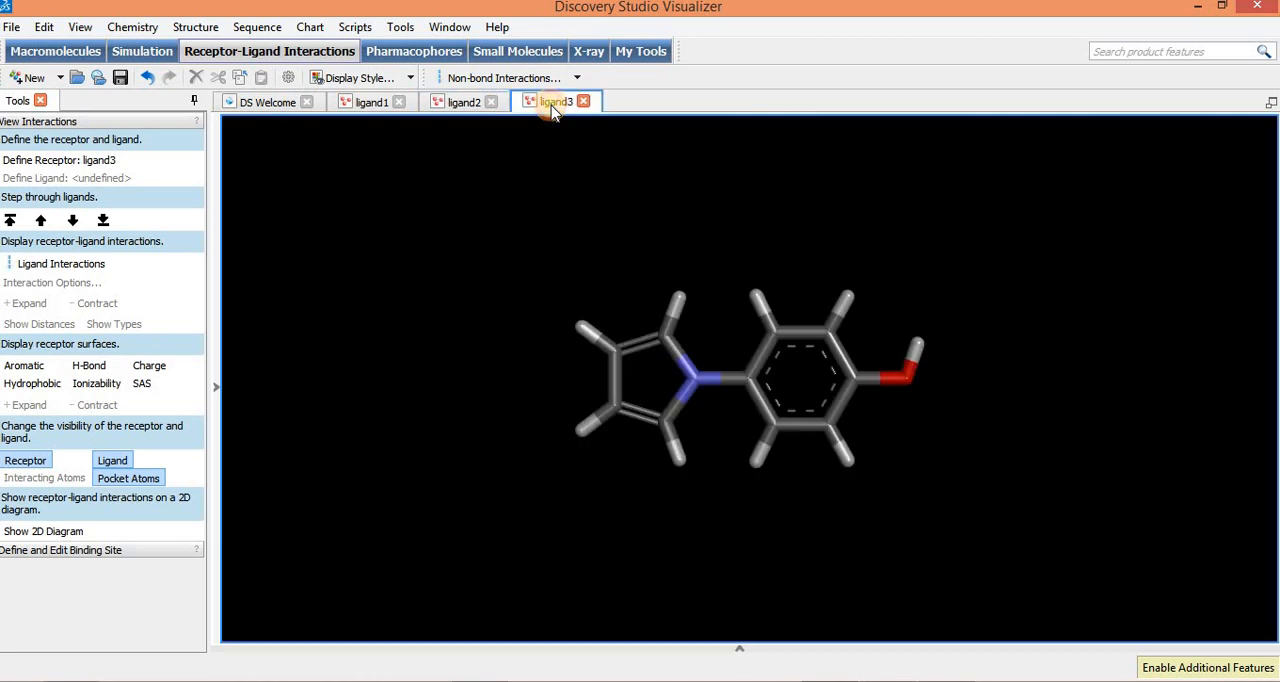